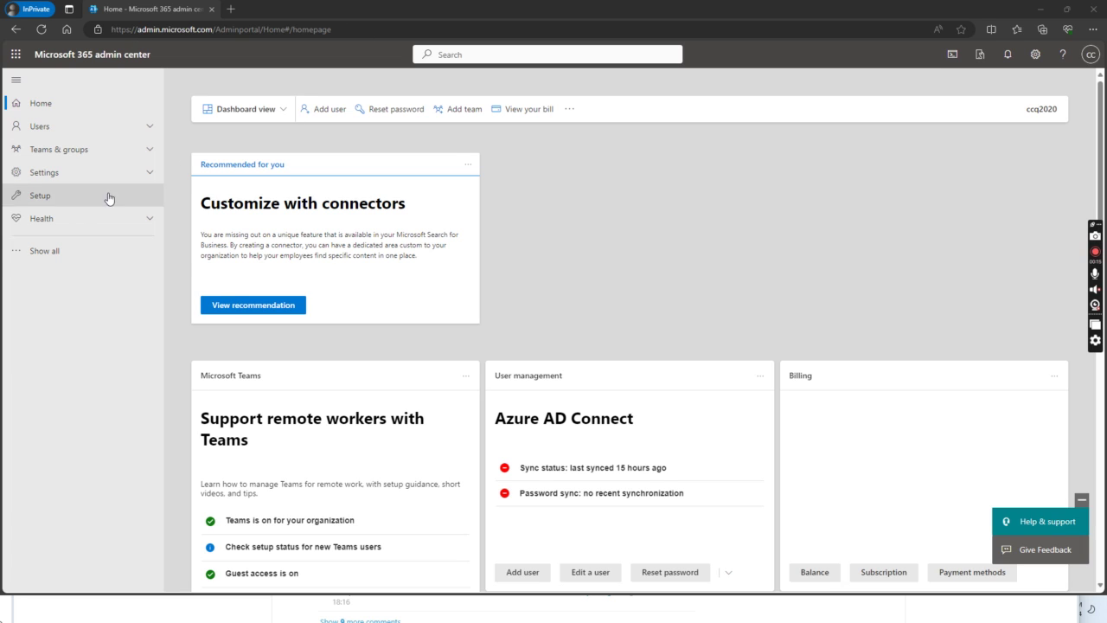
# Switch to the Microsoft Purview compliance portal and open the role groups for Microsoft Purview solutions
pyautogui.click(16, 254)
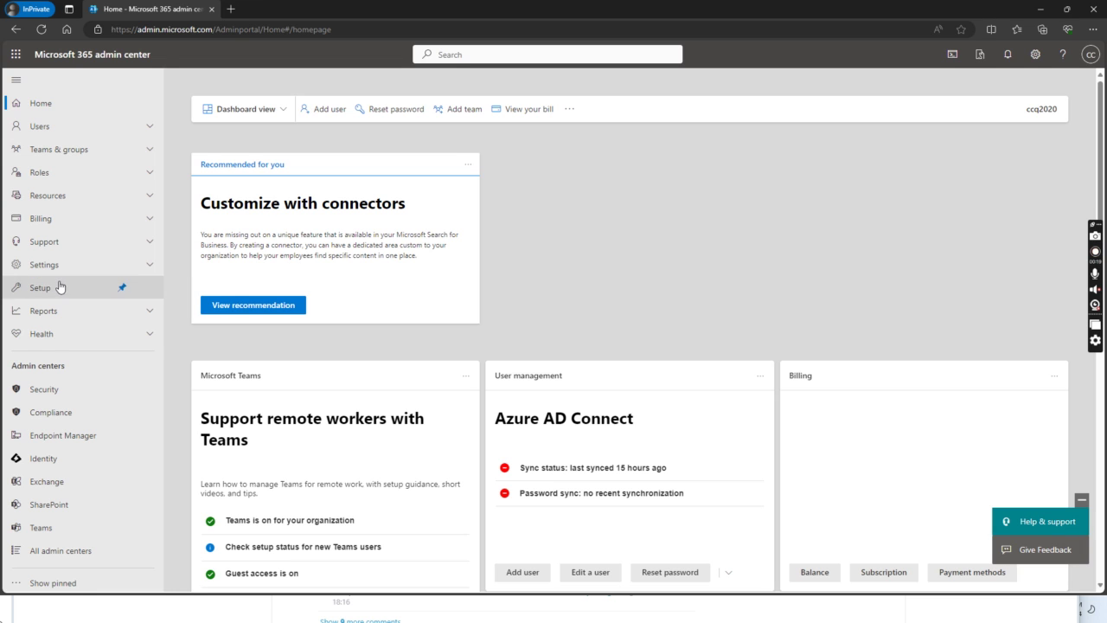
pyautogui.click(50, 419)
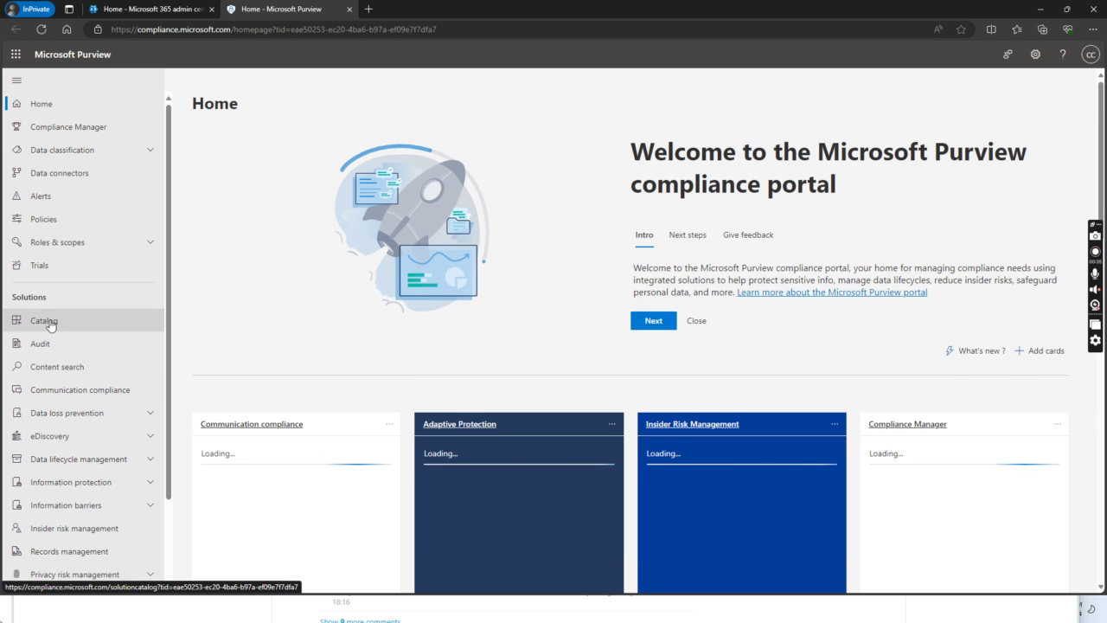
pyautogui.click(80, 246)
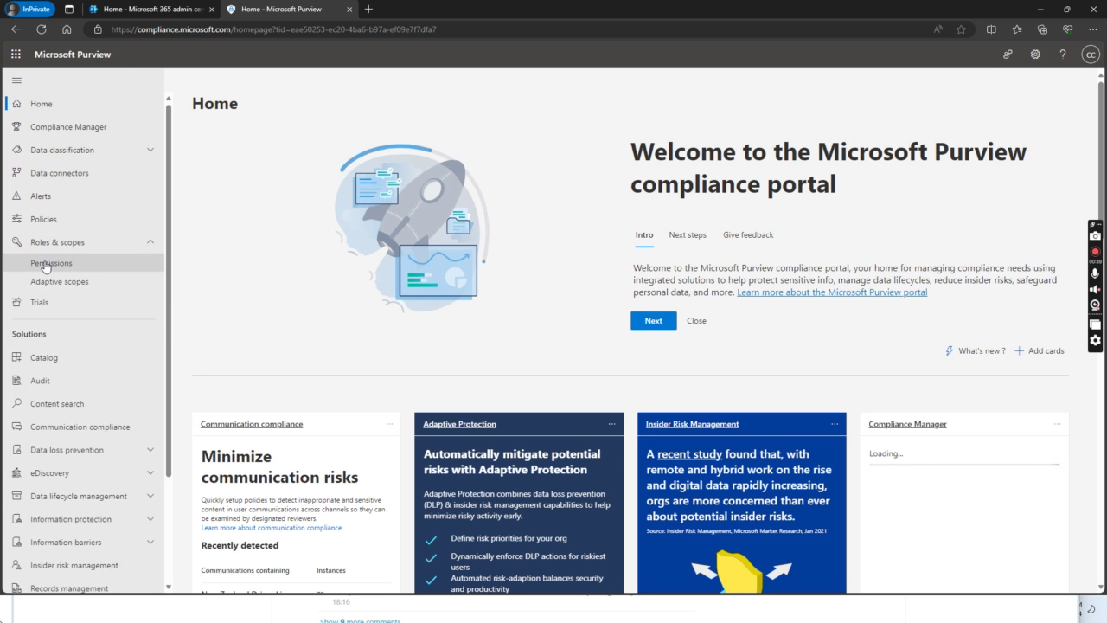
pyautogui.click(46, 264)
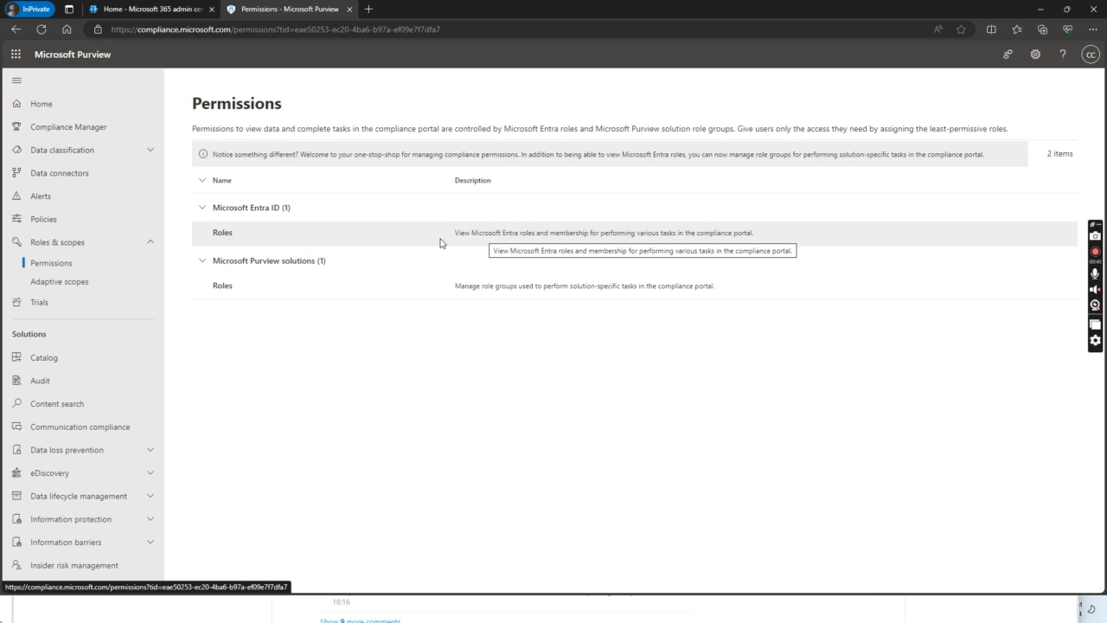
pyautogui.click(218, 286)
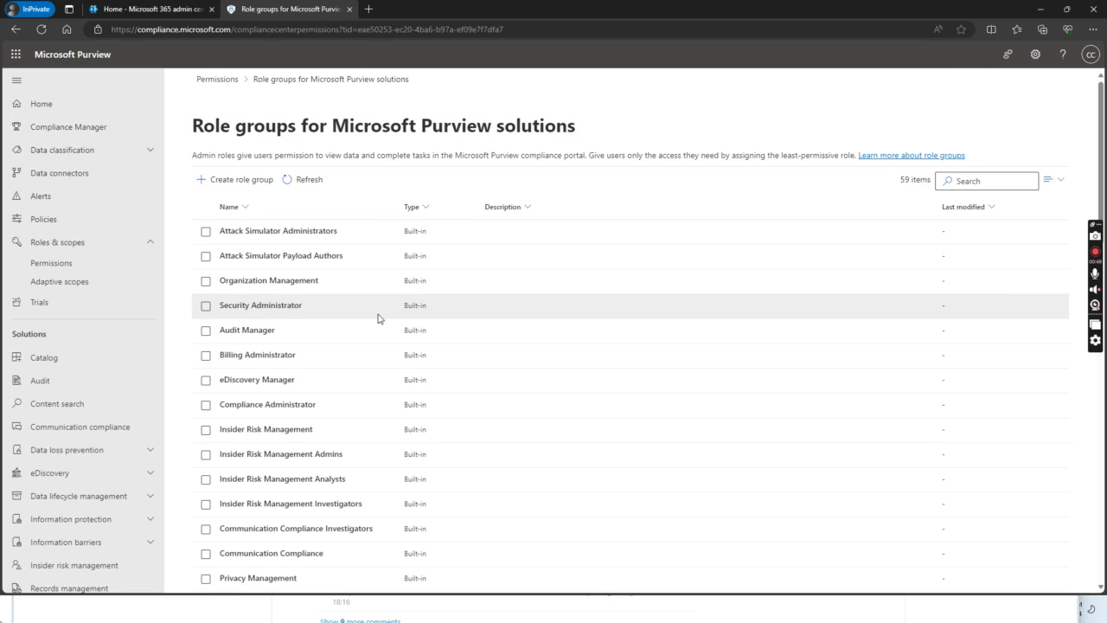
# Open the eDiscovery Manager role group for editing
pyautogui.click(245, 379)
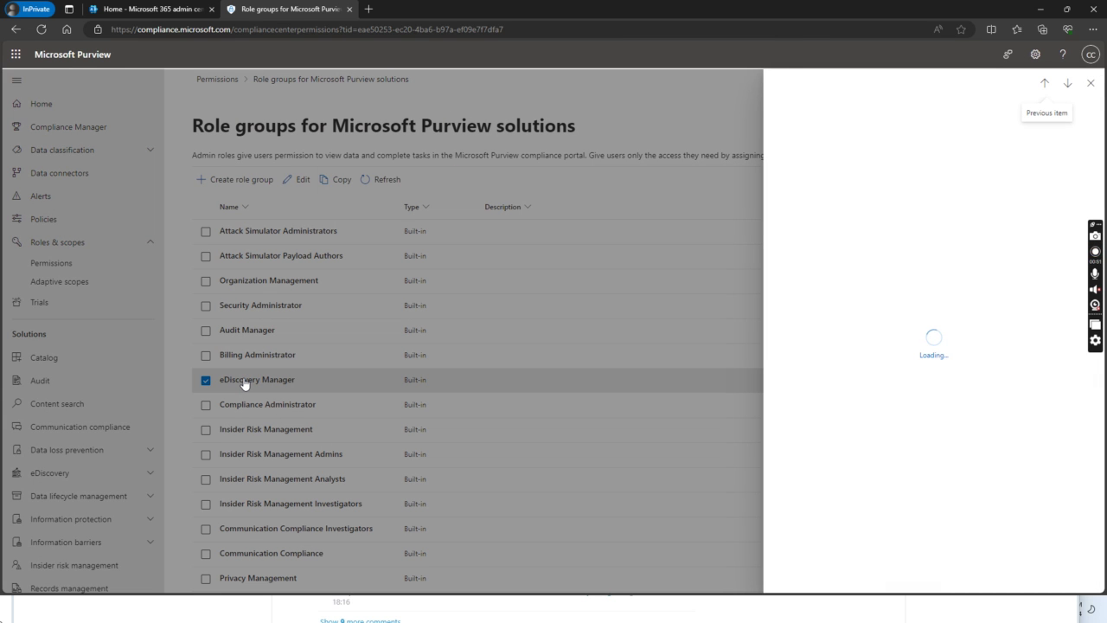
pyautogui.click(1082, 85)
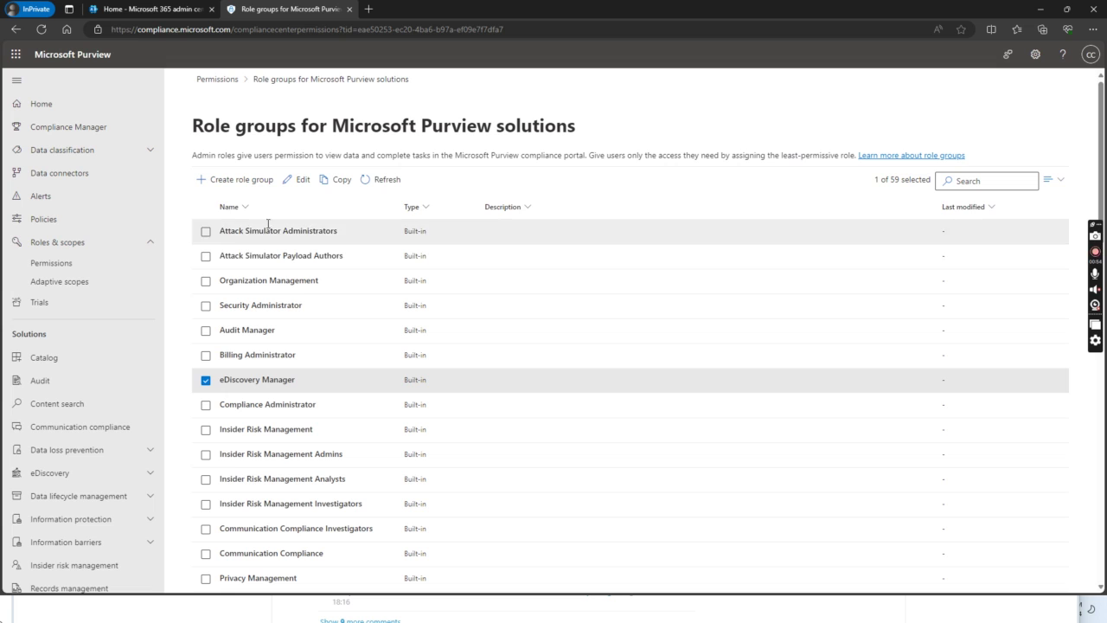
pyautogui.click(298, 180)
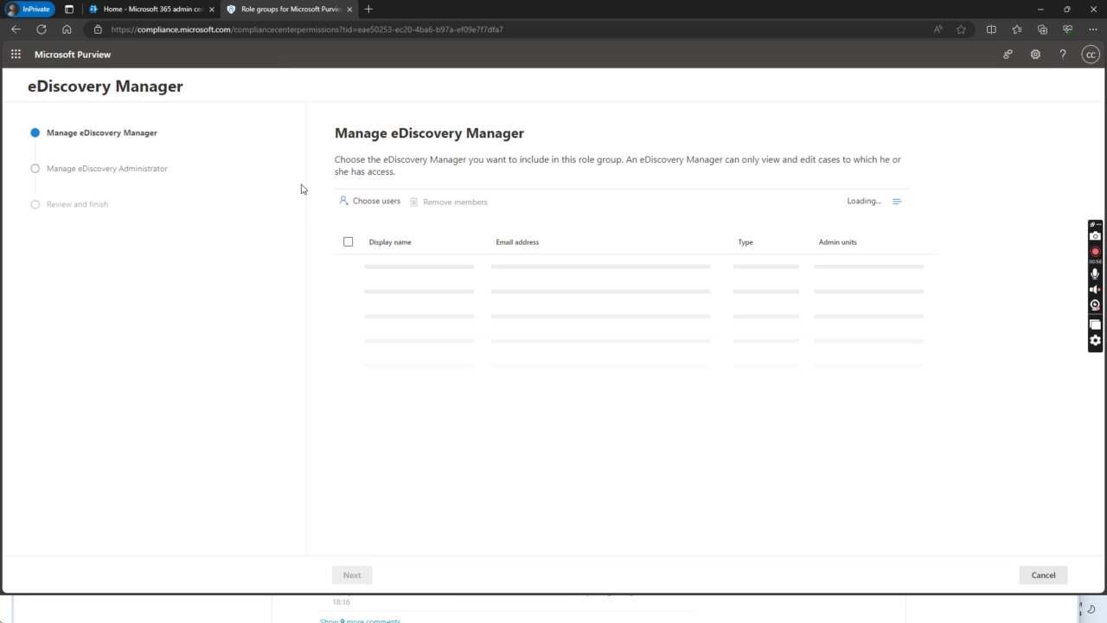
# Find the administrator's account by name and add it as an eDiscovery Manager in the role group
pyautogui.click(375, 204)
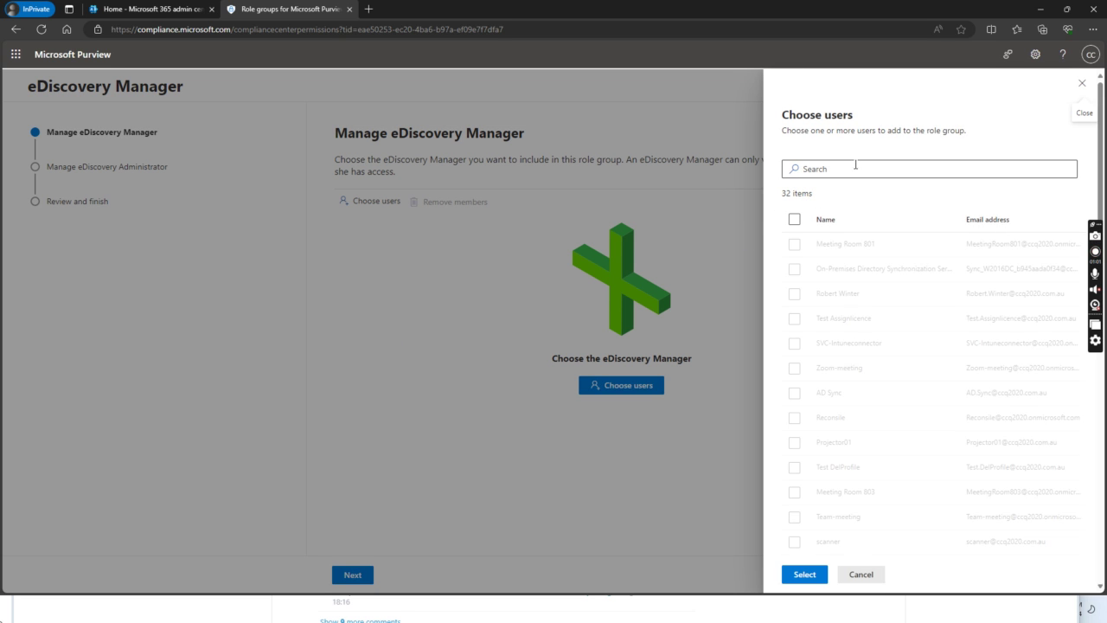
pyautogui.click(848, 168)
pyautogui.write('changqing')
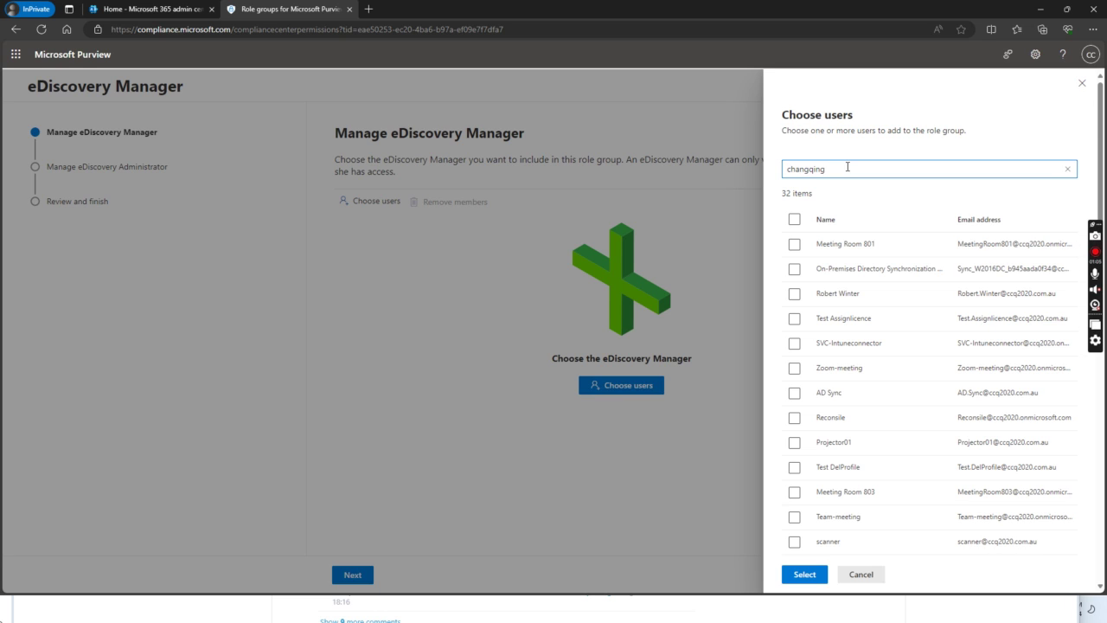
pyautogui.press('Return')
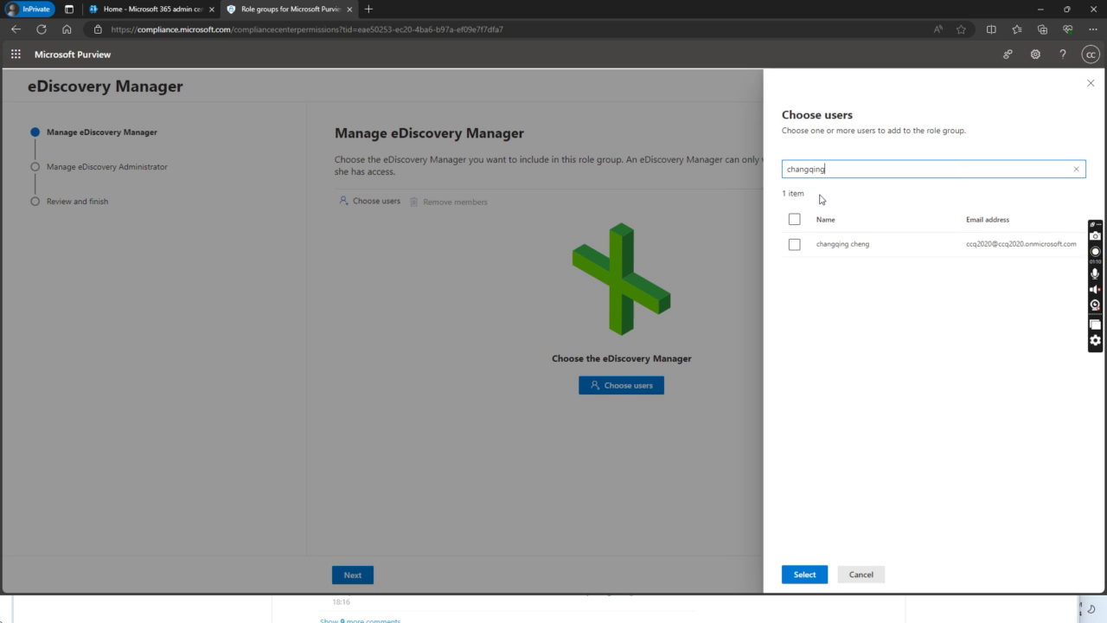
pyautogui.click(813, 248)
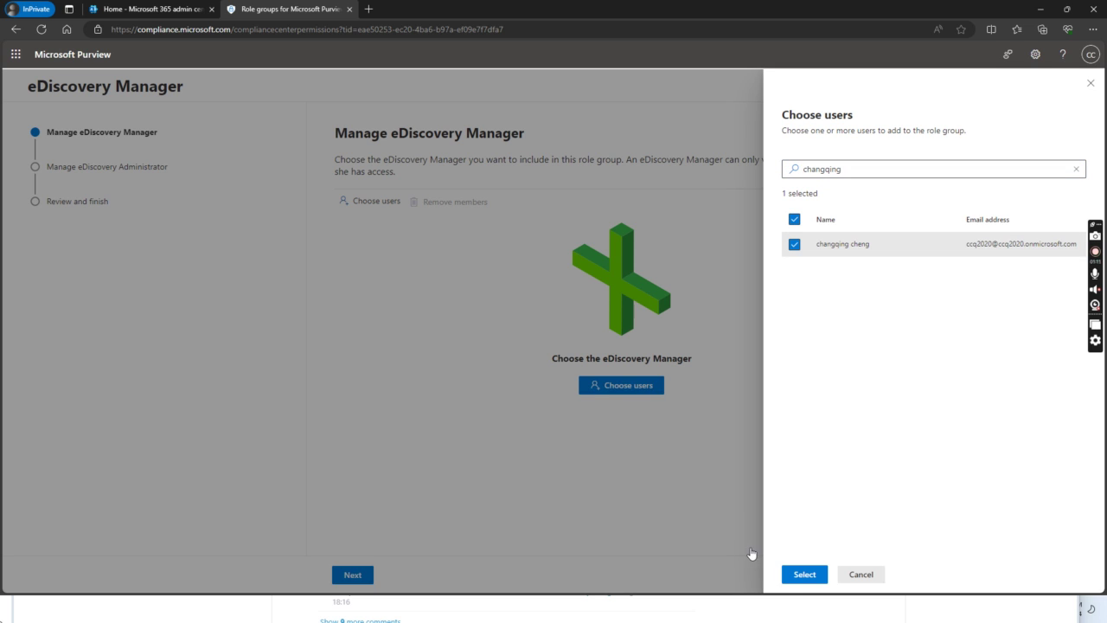
pyautogui.click(804, 575)
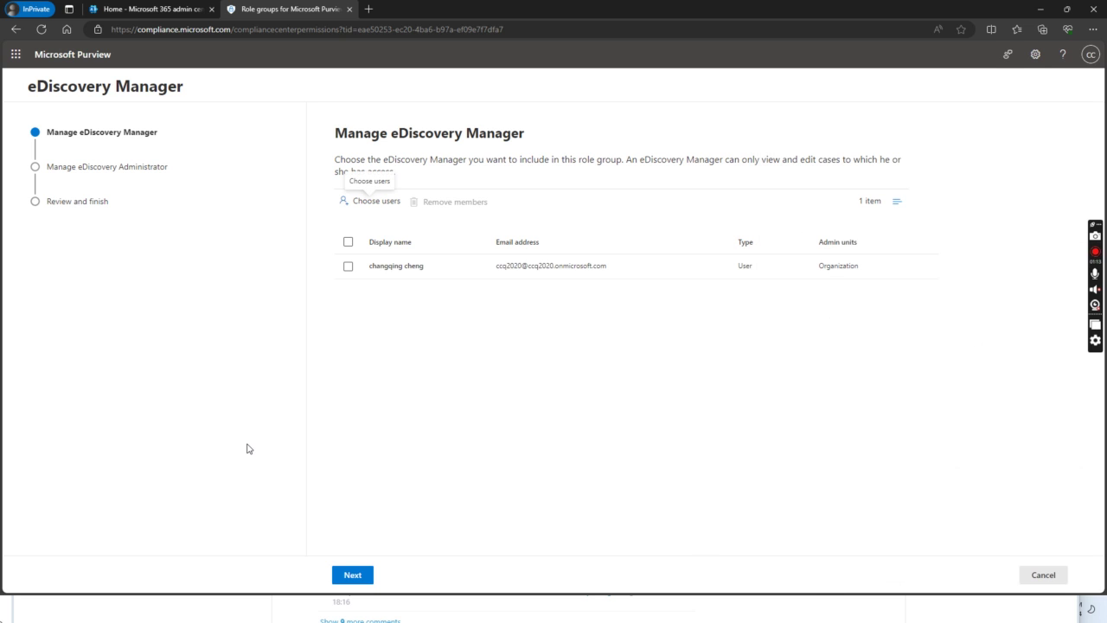
pyautogui.click(349, 268)
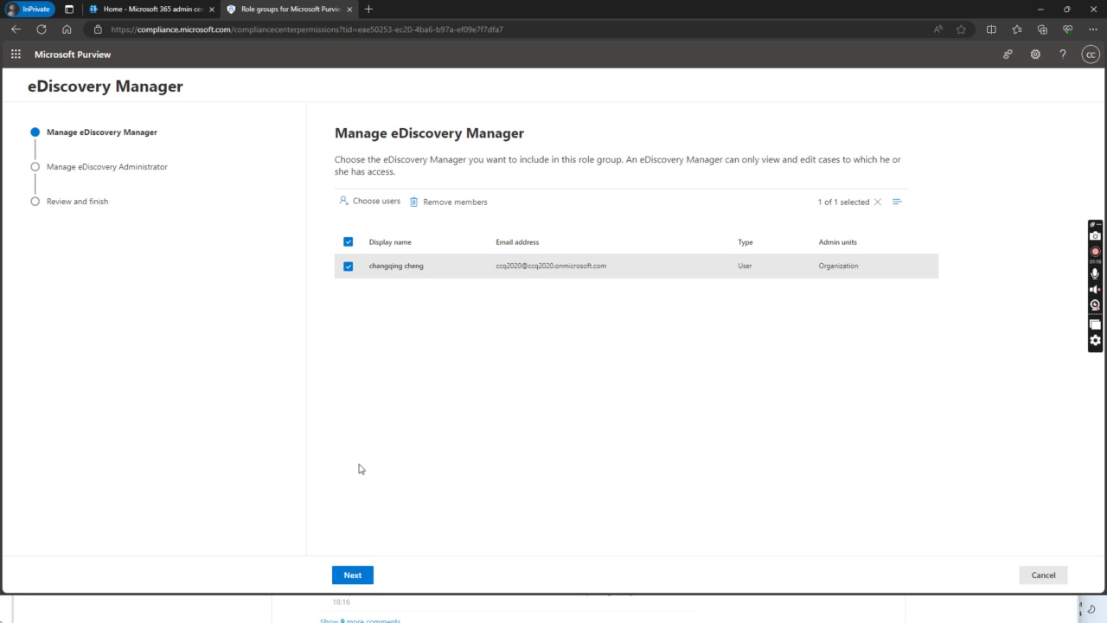
pyautogui.click(352, 578)
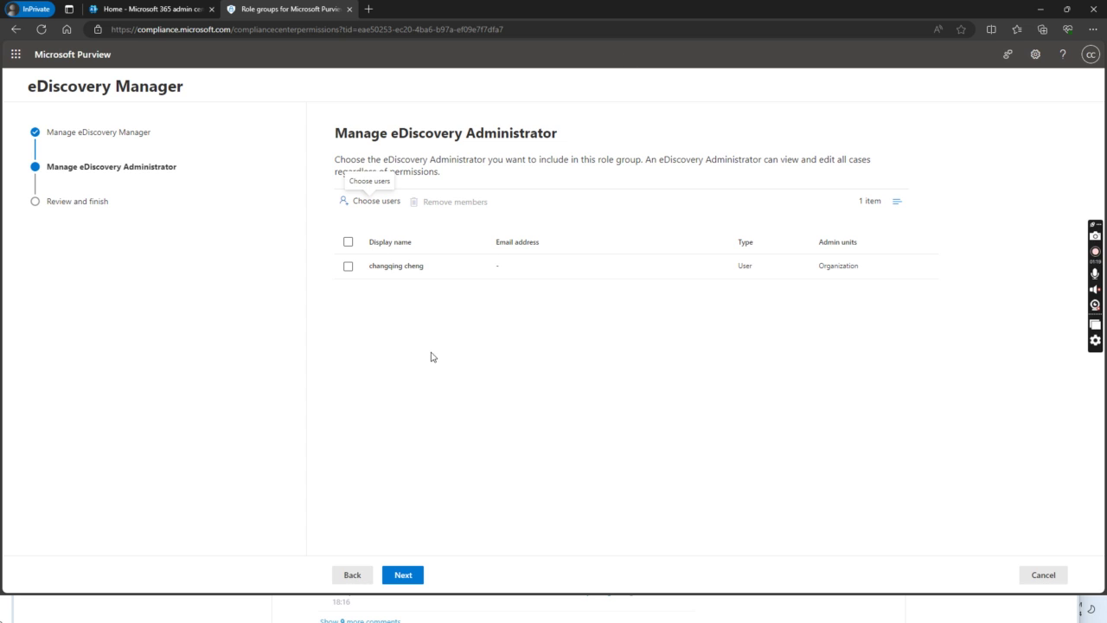
# Keep the listed account as eDiscovery Administrator and save the role group changes
pyautogui.click(348, 267)
pyautogui.click(403, 575)
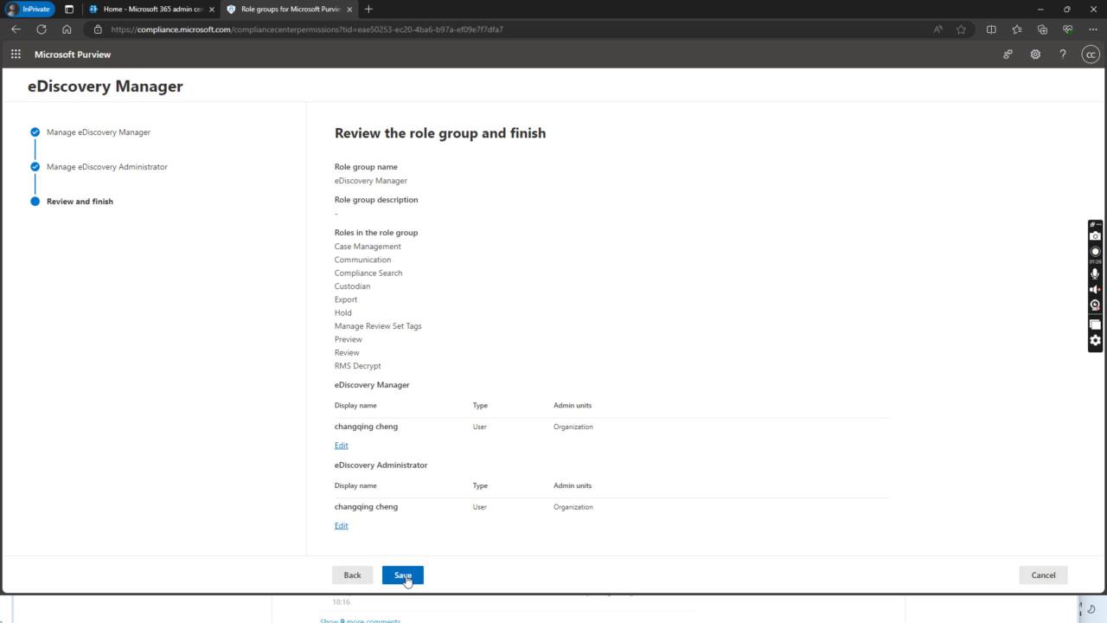
pyautogui.click(405, 579)
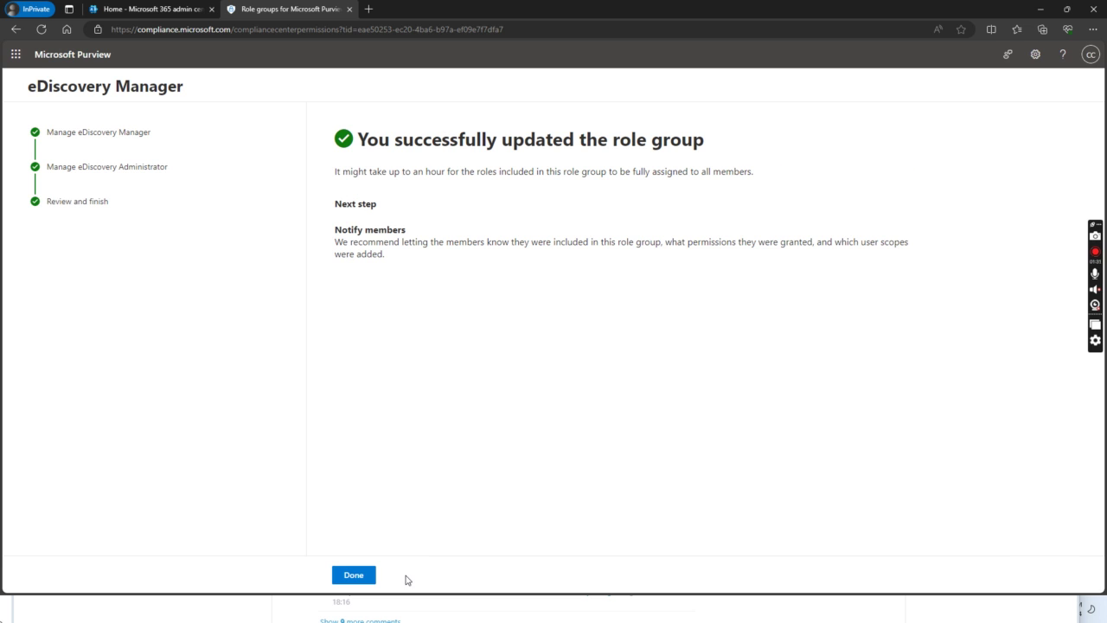
pyautogui.click(350, 576)
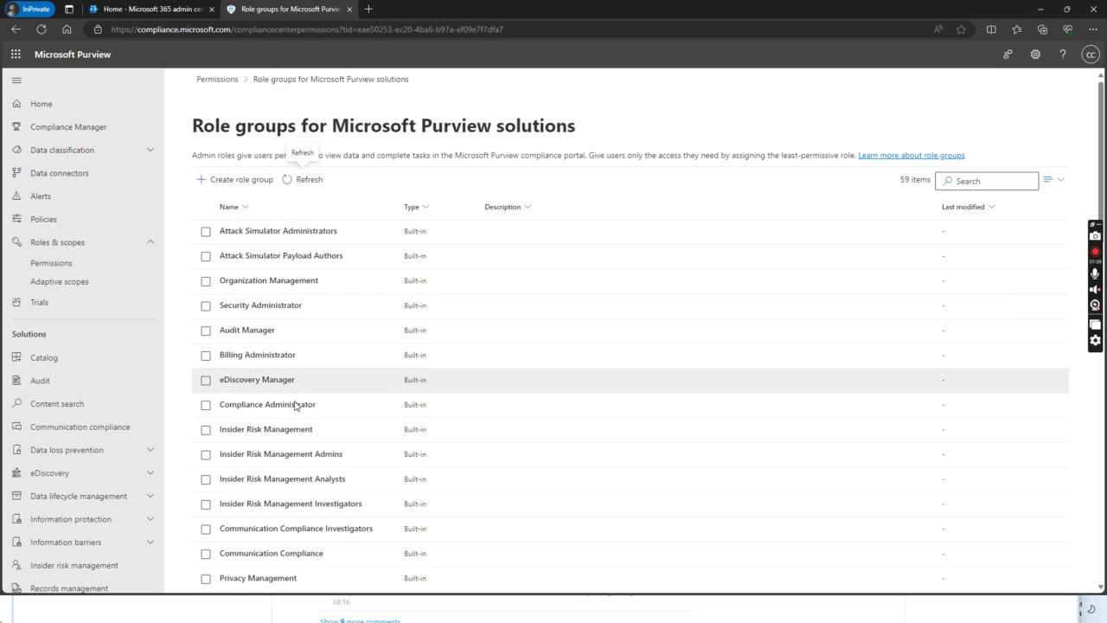
# Start a new content search and name it after the target user's ms teams chat, including the possessive apostrophe
pyautogui.click(48, 409)
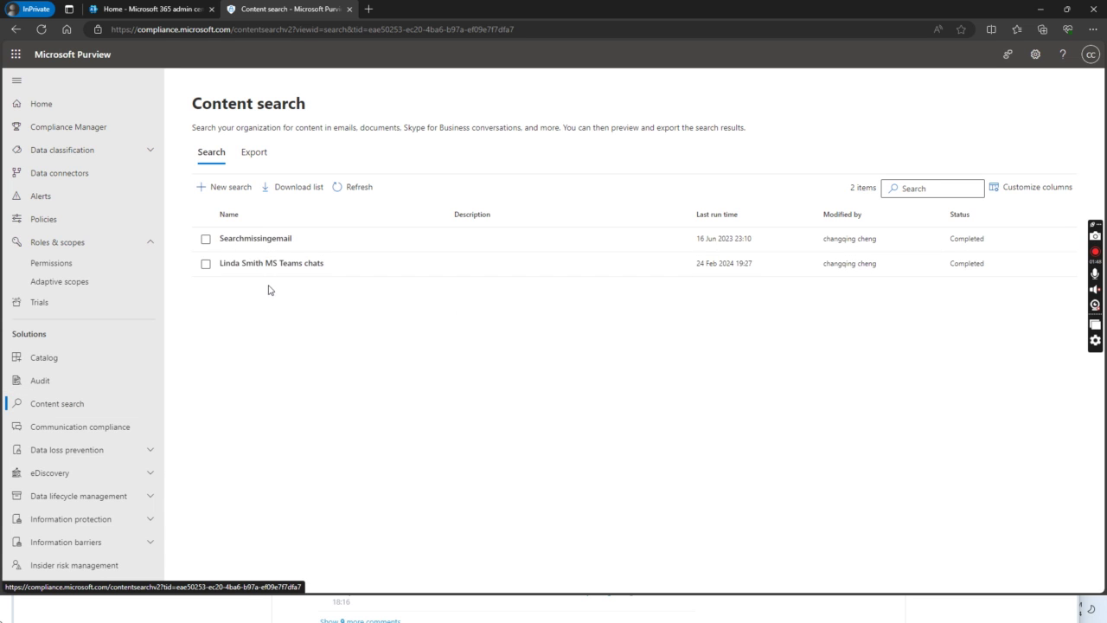
pyautogui.click(225, 190)
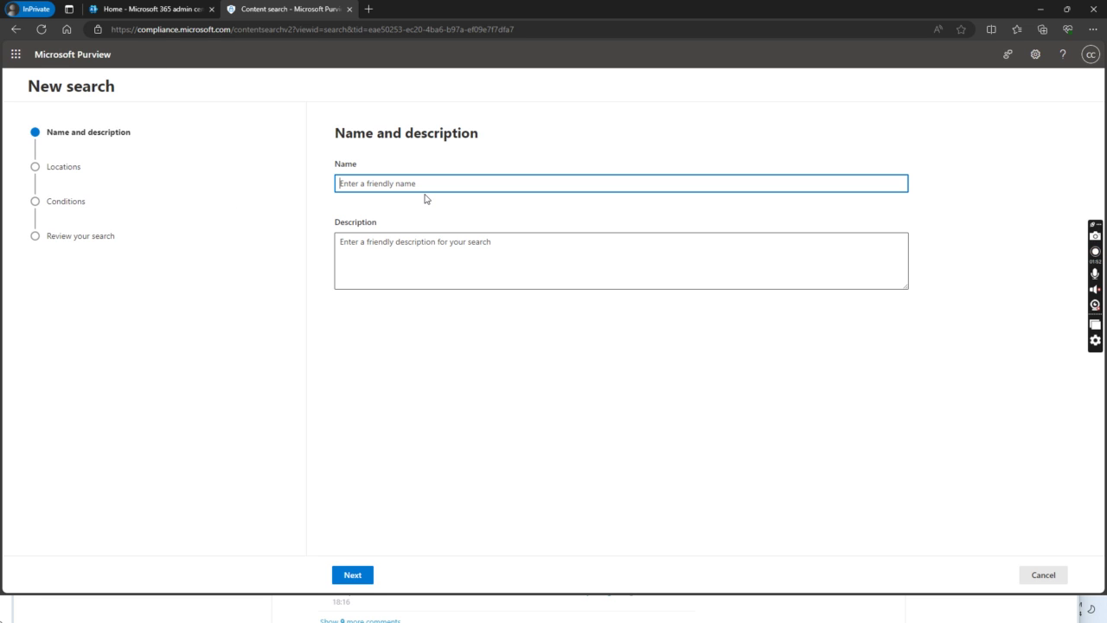
pyautogui.write("Linda's ms teams chat")
pyautogui.click(352, 575)
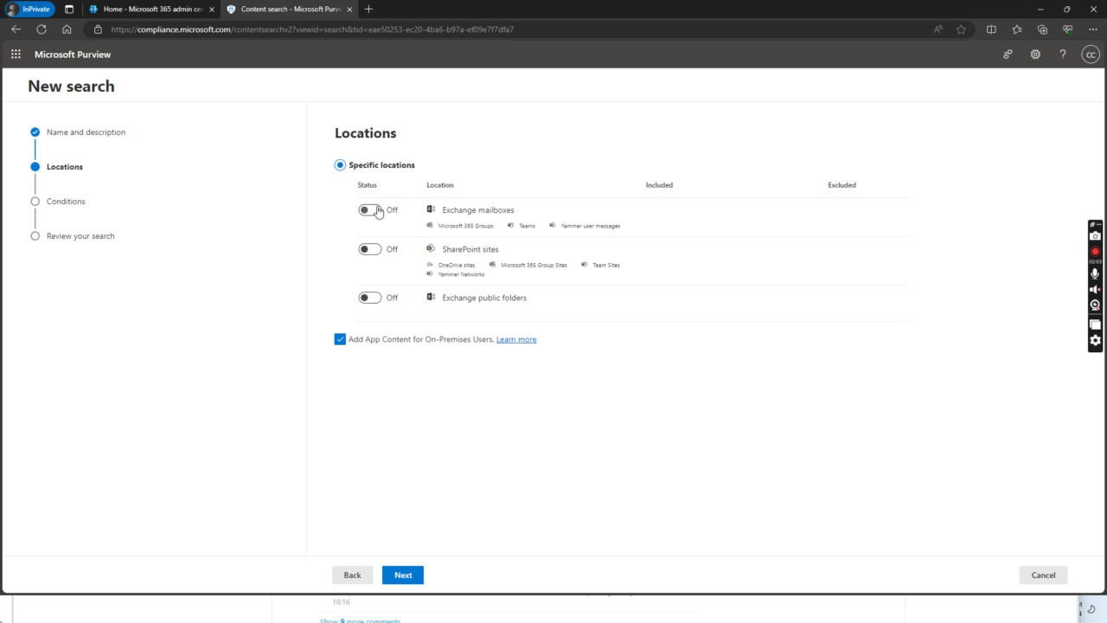
# Turn on Exchange mailboxes as the search location and include only the target user's mailbox
pyautogui.click(378, 211)
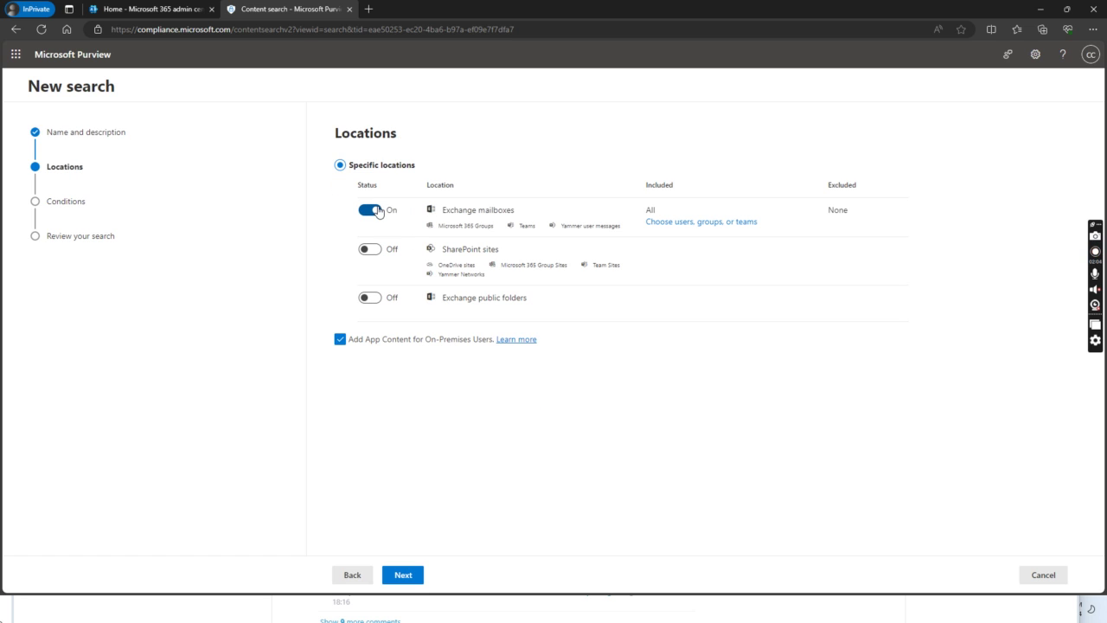
pyautogui.click(712, 222)
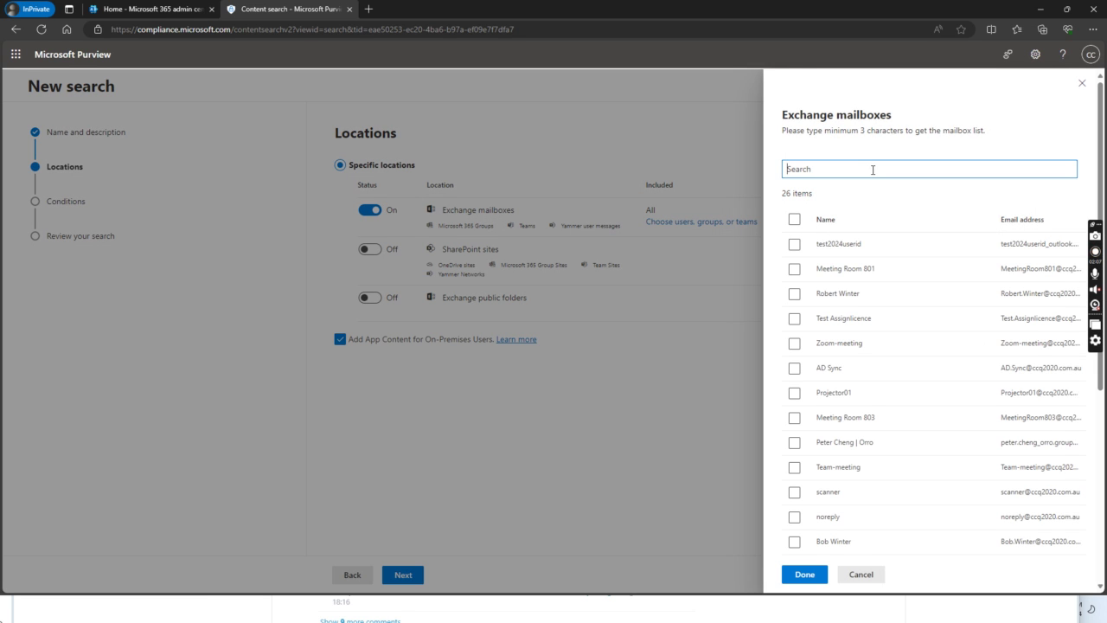
pyautogui.write('linda')
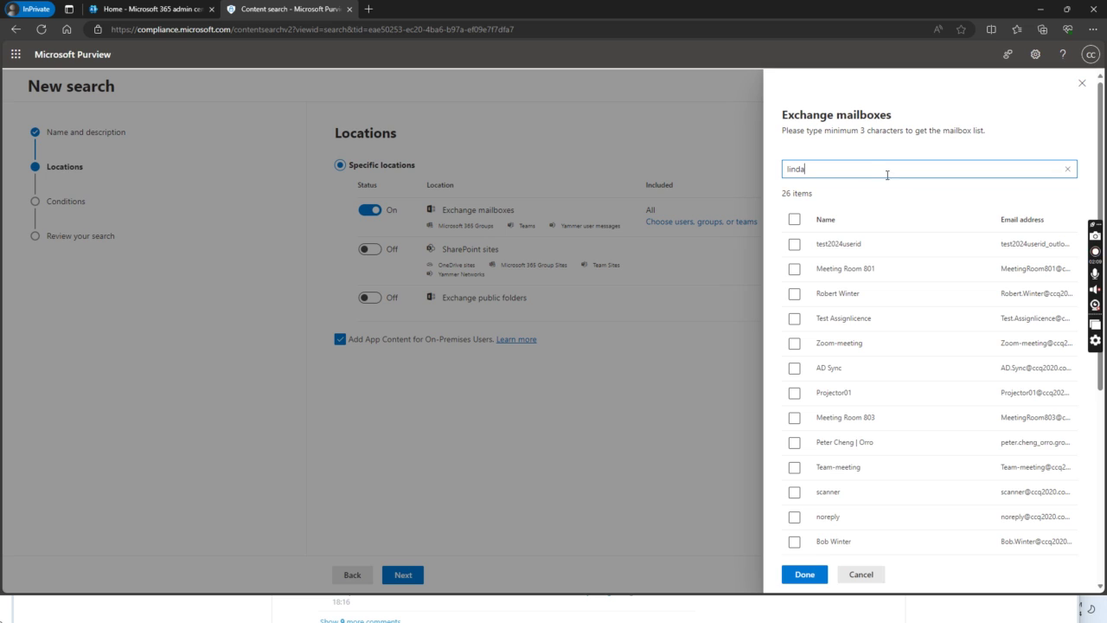
pyautogui.press('Return')
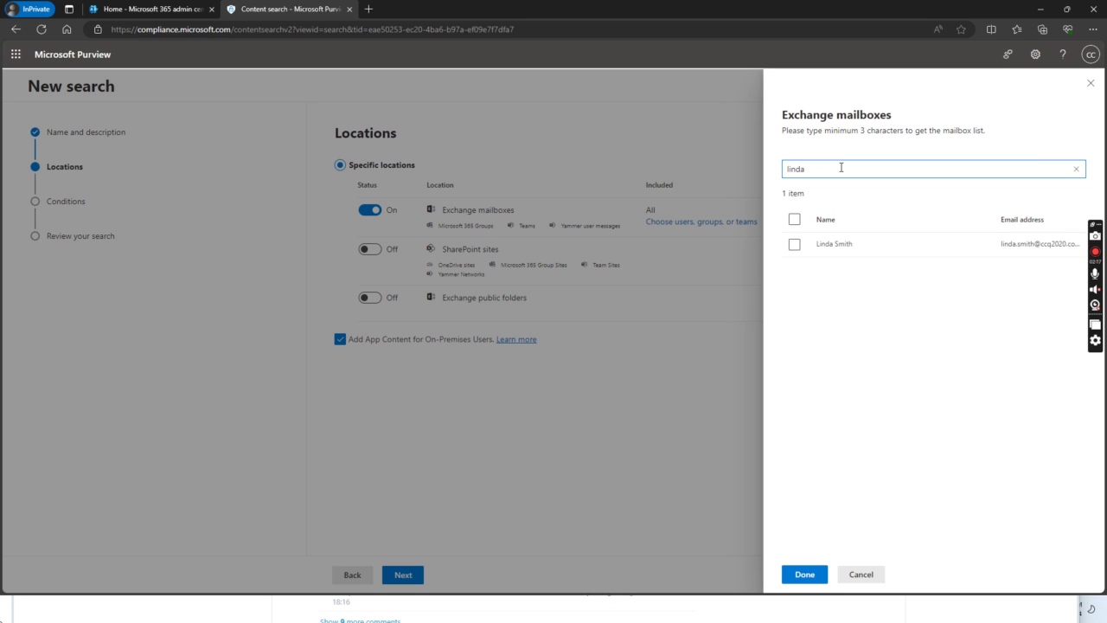
pyautogui.click(794, 244)
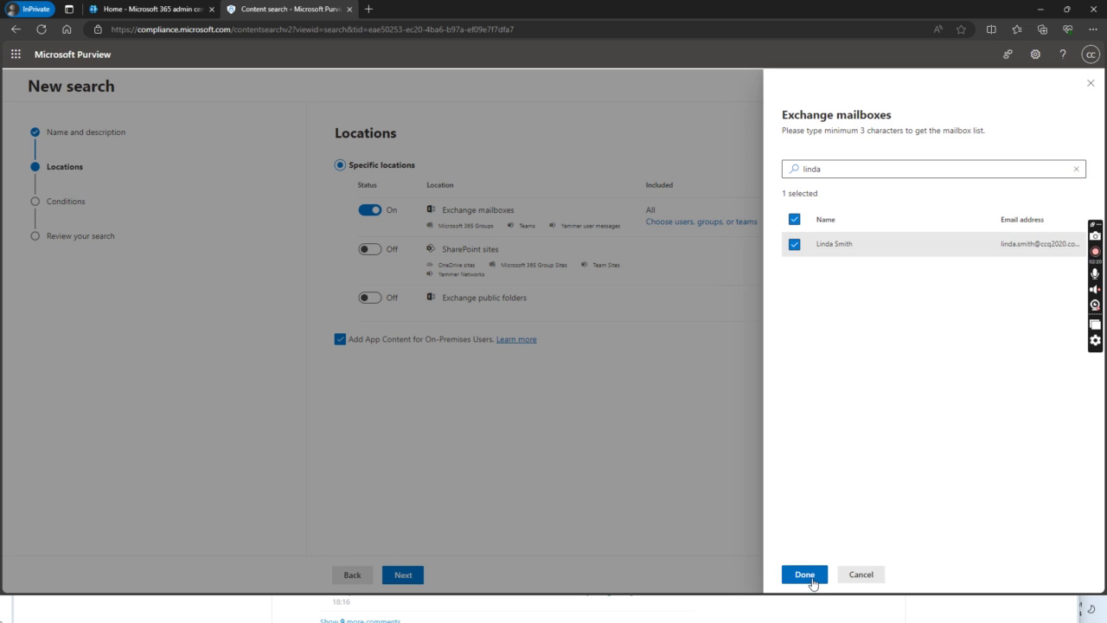
pyautogui.click(812, 577)
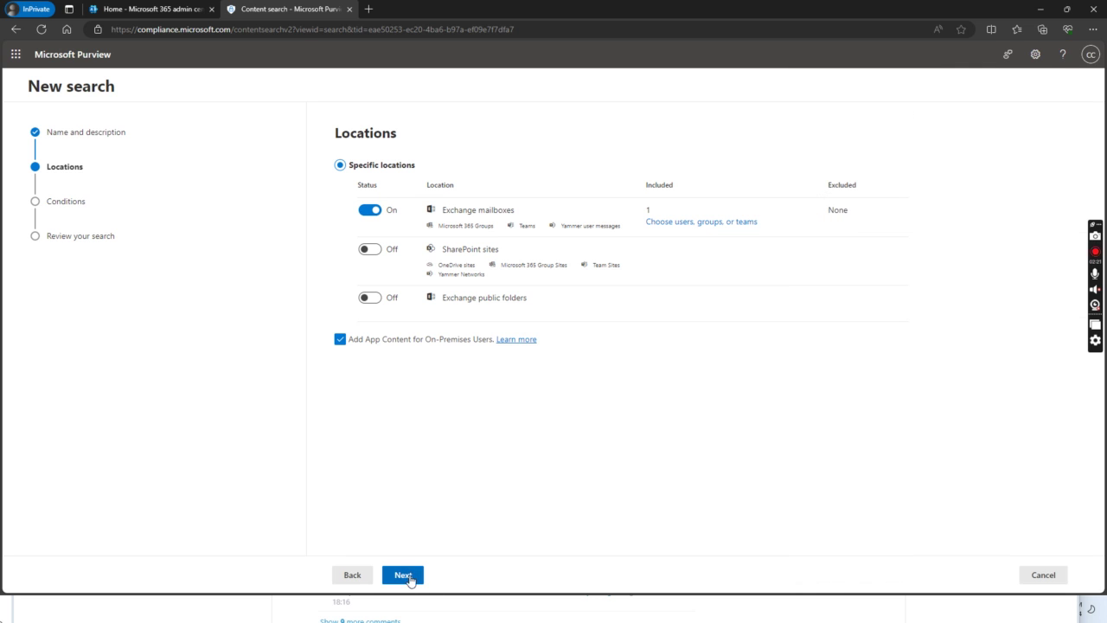
pyautogui.click(410, 577)
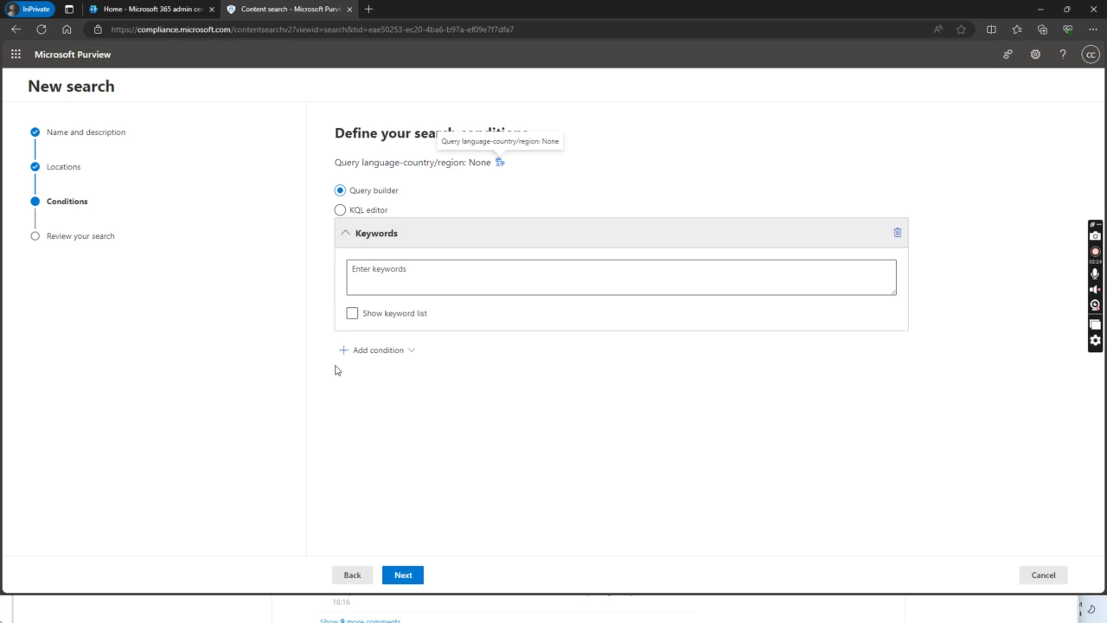
# Add a Type condition equal to Instant messages and submit the content search
pyautogui.click(400, 352)
pyautogui.click(448, 360)
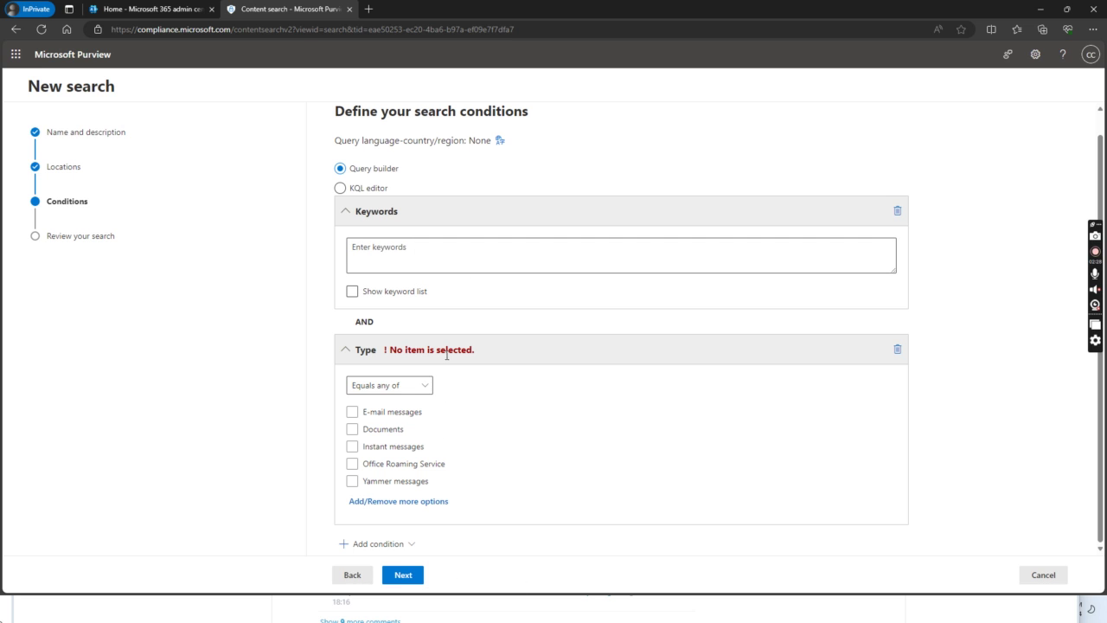
pyautogui.click(353, 447)
pyautogui.click(403, 575)
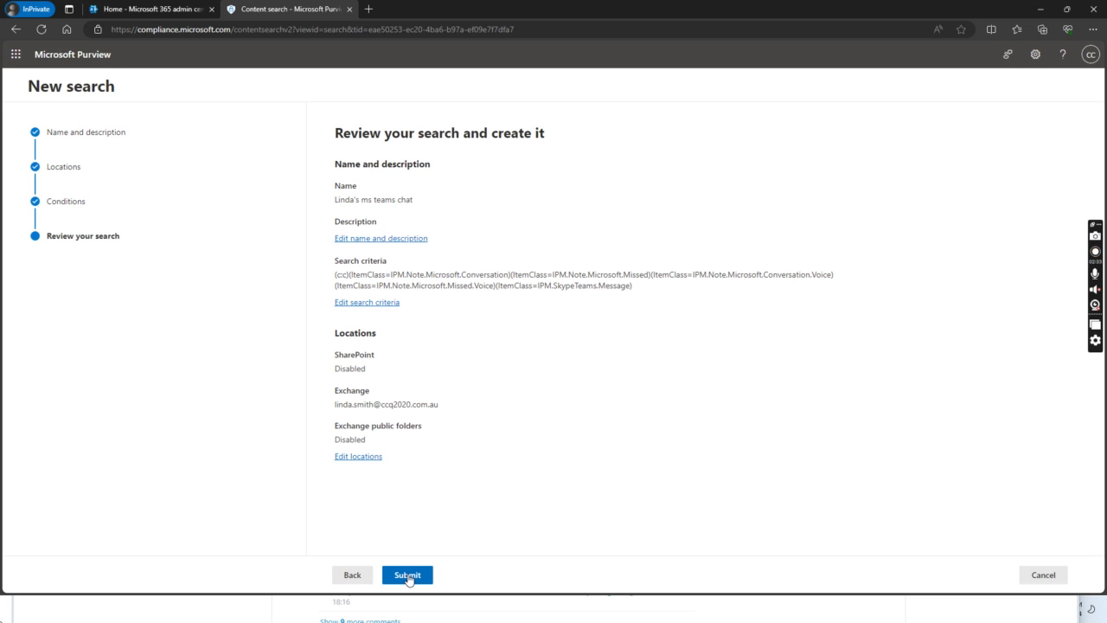
pyautogui.click(407, 576)
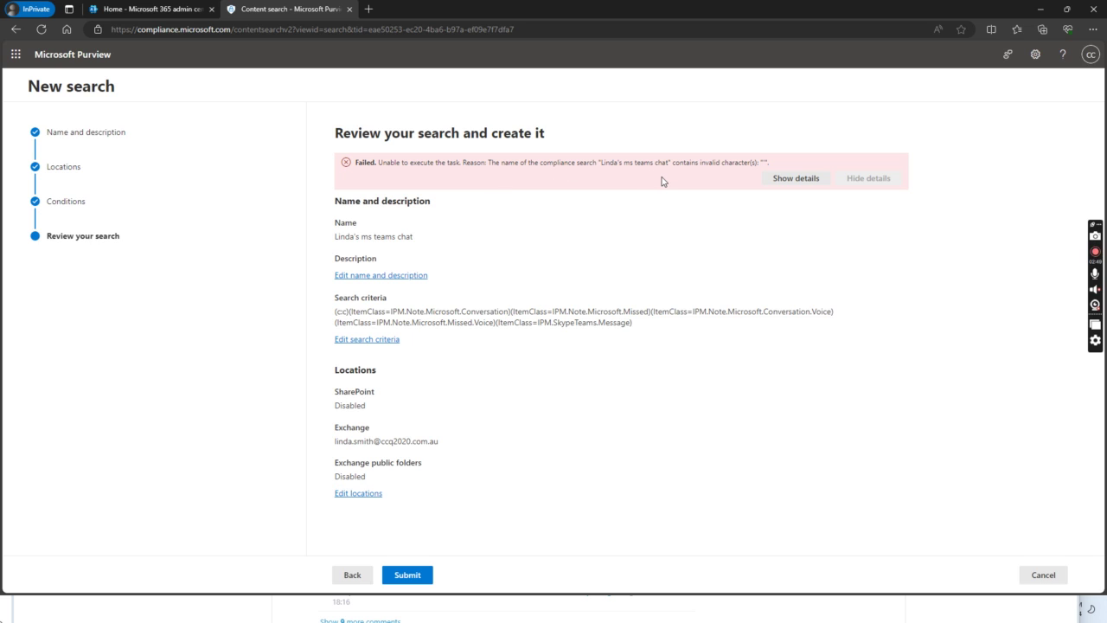
# Review the submission failure details and rename the content search with the target user's full name followed by ms teams chat, without the apostrophe
pyautogui.click(797, 178)
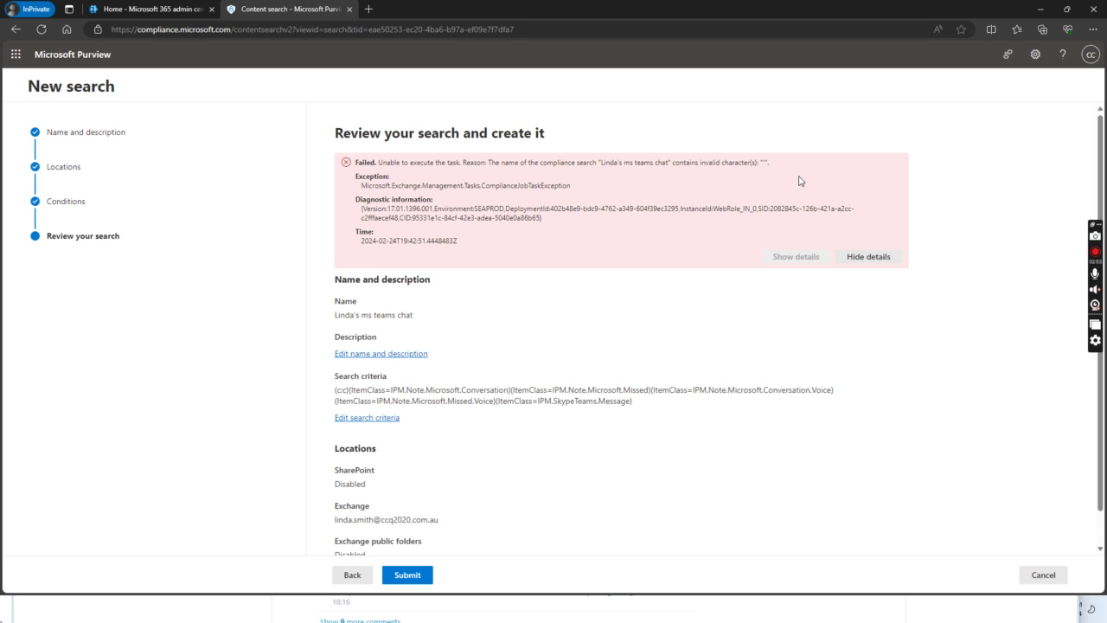
pyautogui.click(858, 264)
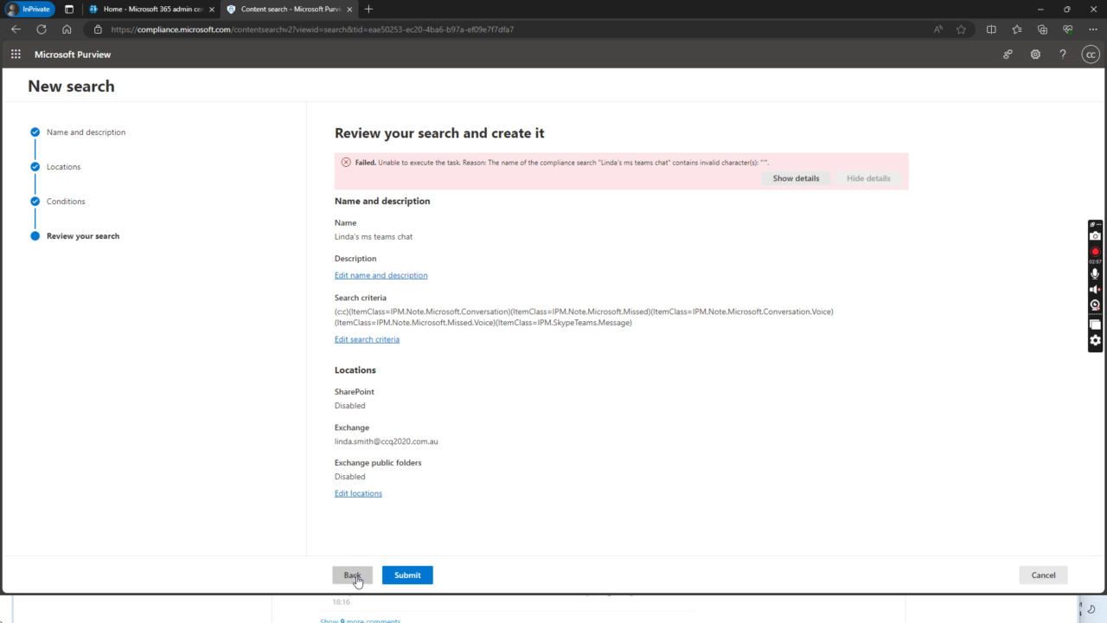
pyautogui.click(352, 575)
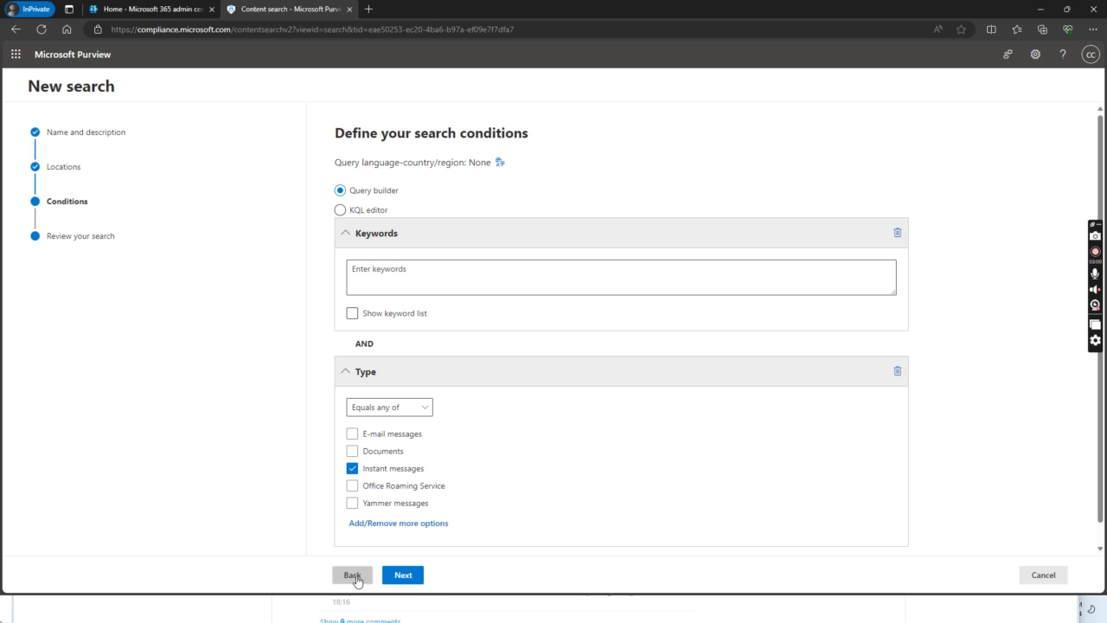
pyautogui.click(353, 575)
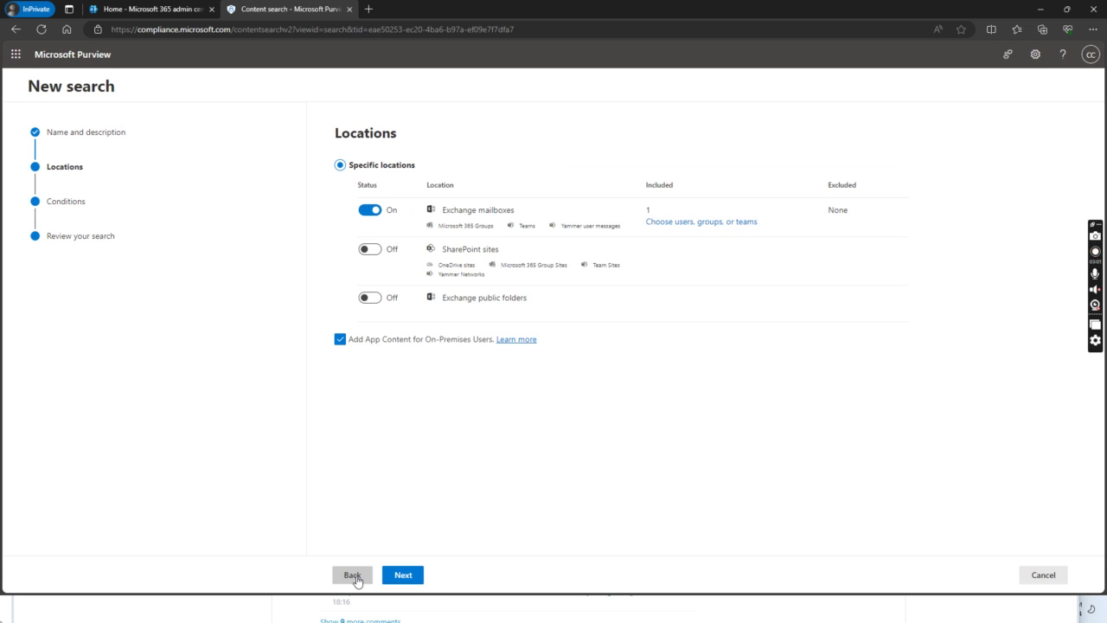
pyautogui.click(352, 576)
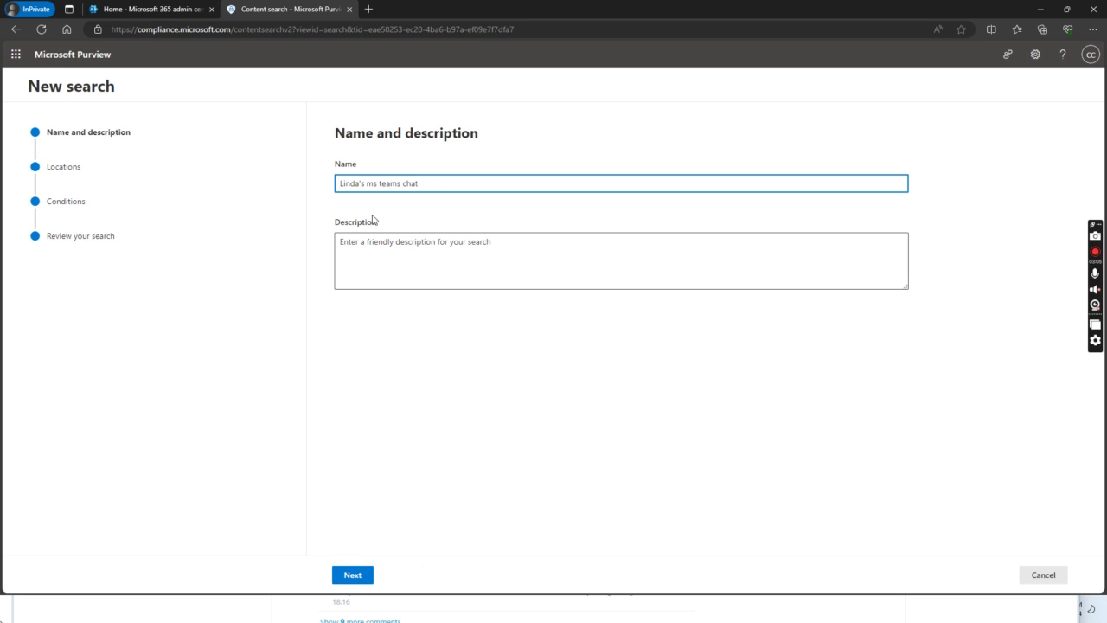
pyautogui.write('Smith')
pyautogui.press('Delete')
pyautogui.press('Delete')
pyautogui.click(359, 577)
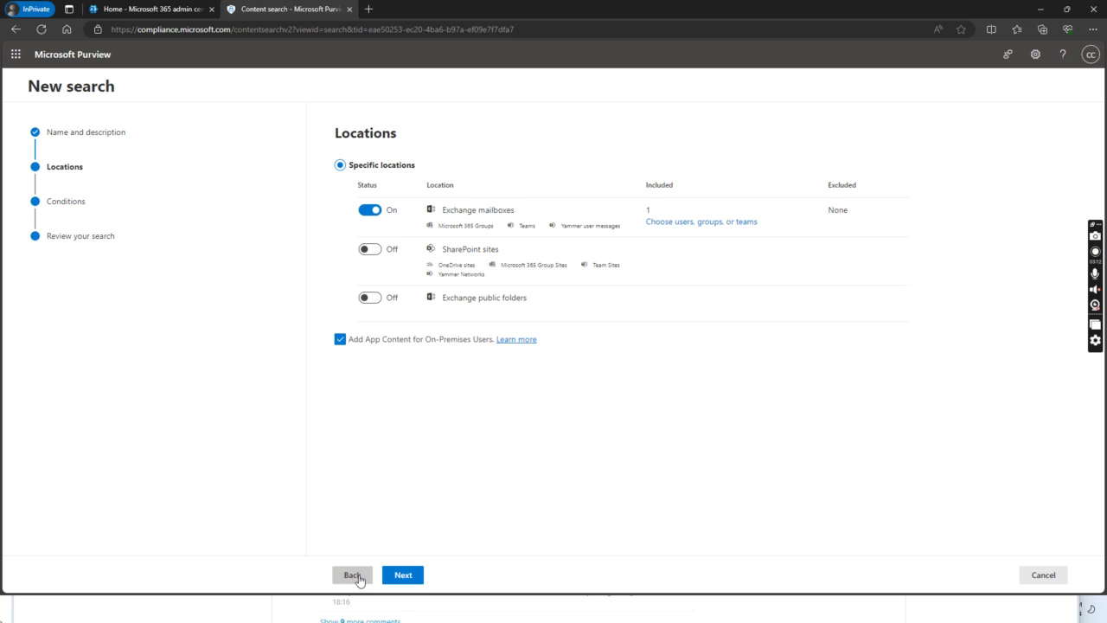
# Keep the existing locations and conditions, submit the renamed content search and finish the wizard
pyautogui.click(401, 577)
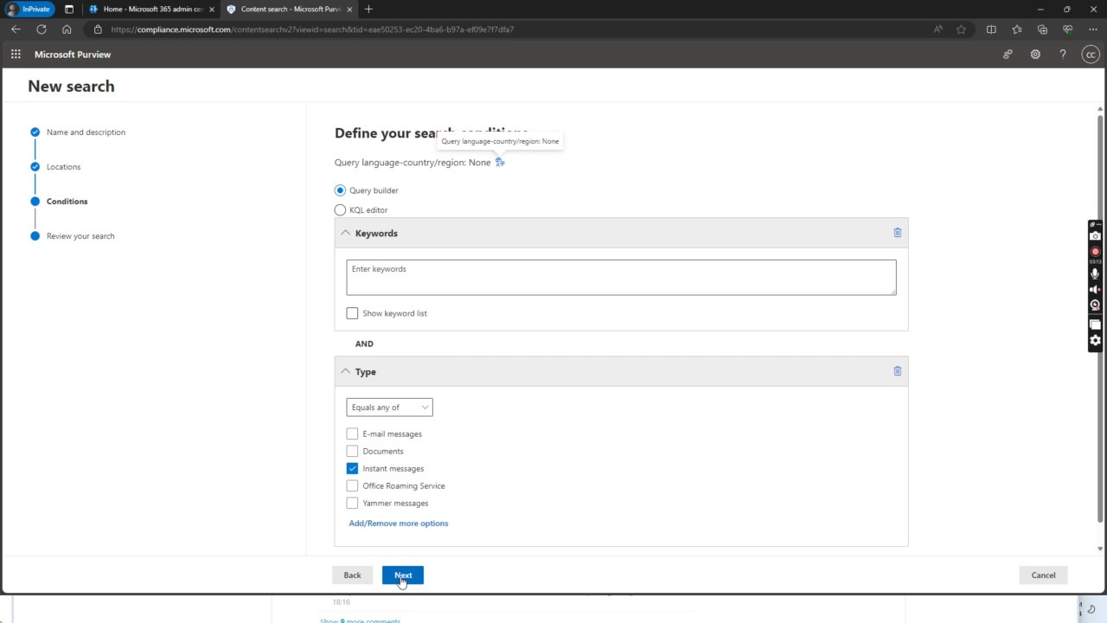
pyautogui.click(402, 576)
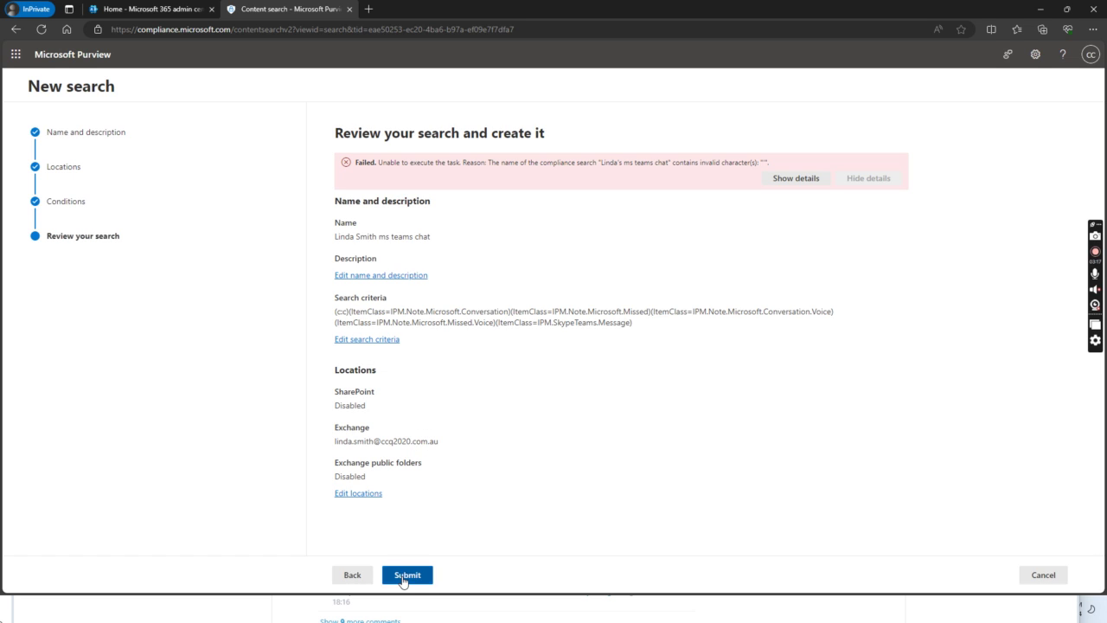
pyautogui.click(404, 575)
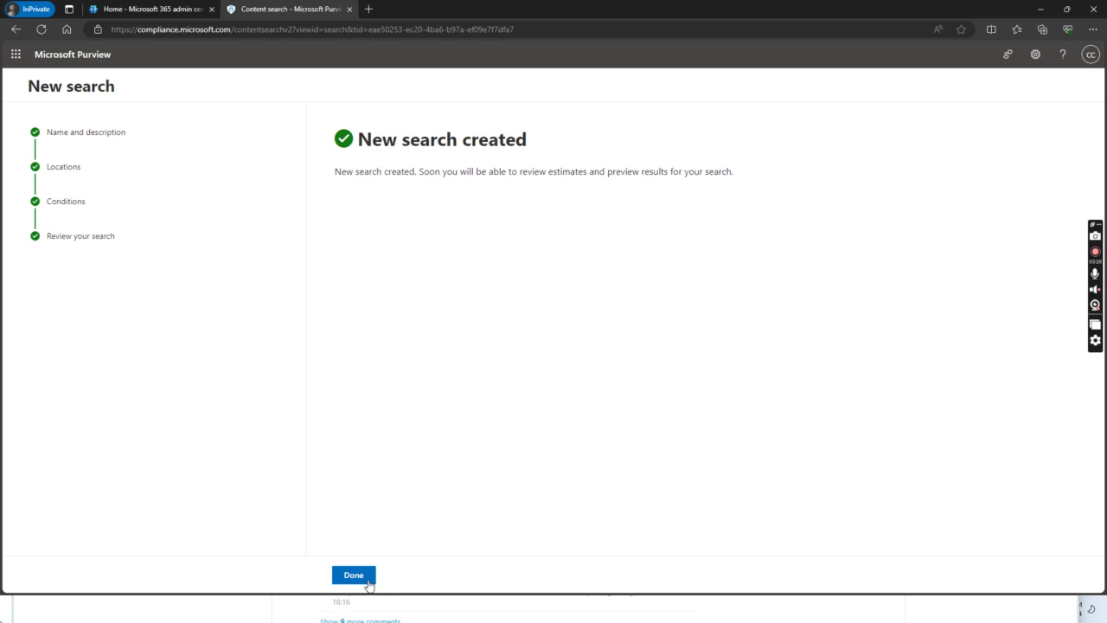
pyautogui.click(366, 576)
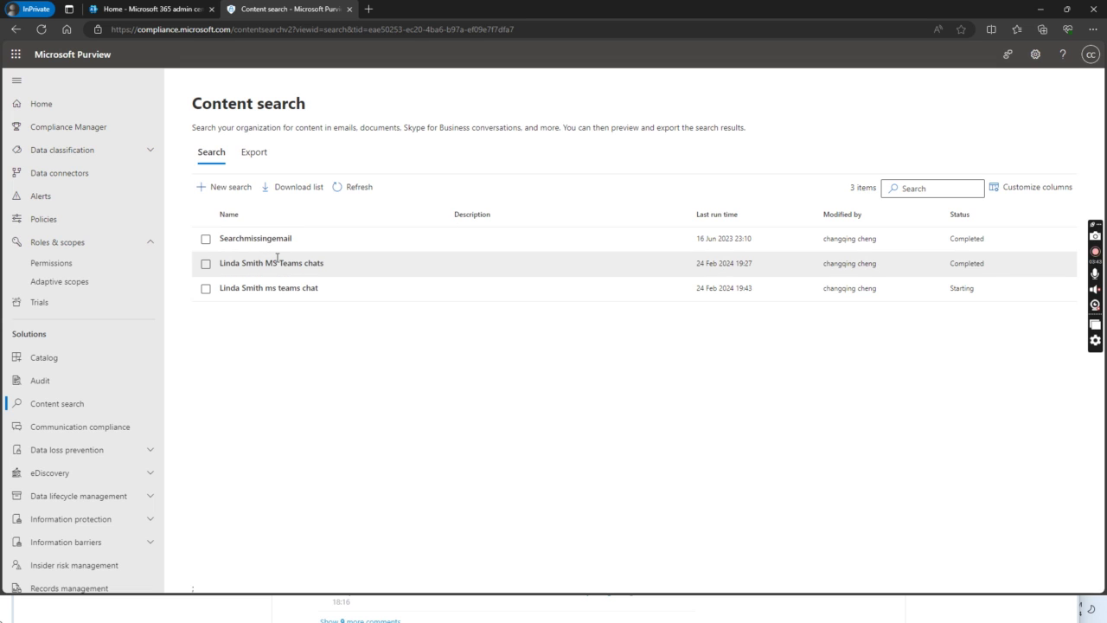
# Start downloading the results of the existing MS Teams chats export and install the Microsoft Office 365 eDiscovery Export Tool
pyautogui.click(255, 152)
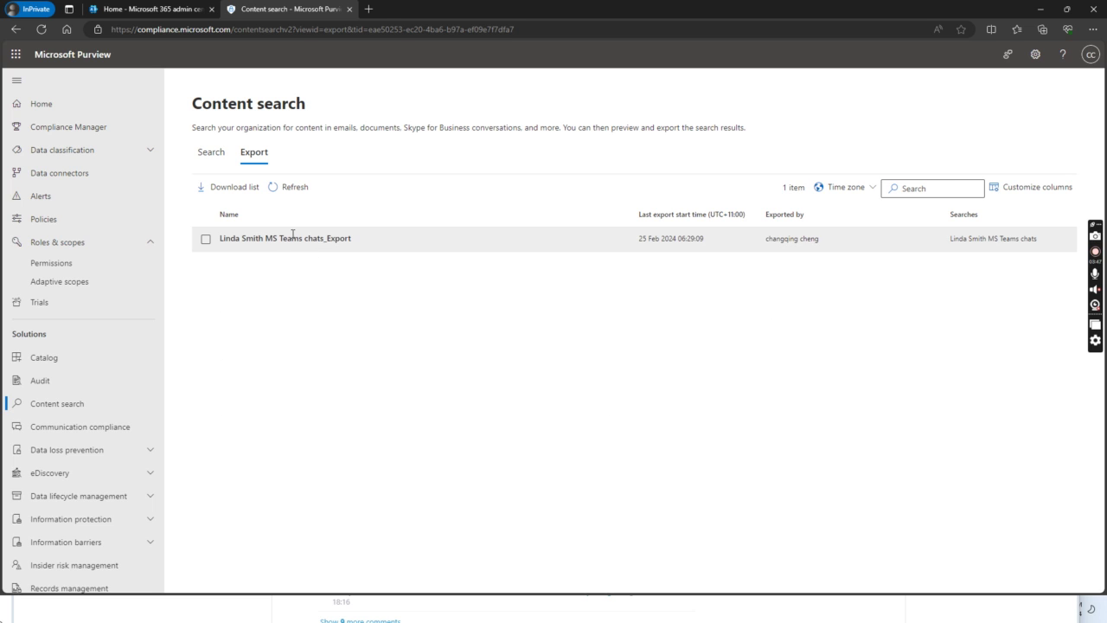
pyautogui.click(288, 239)
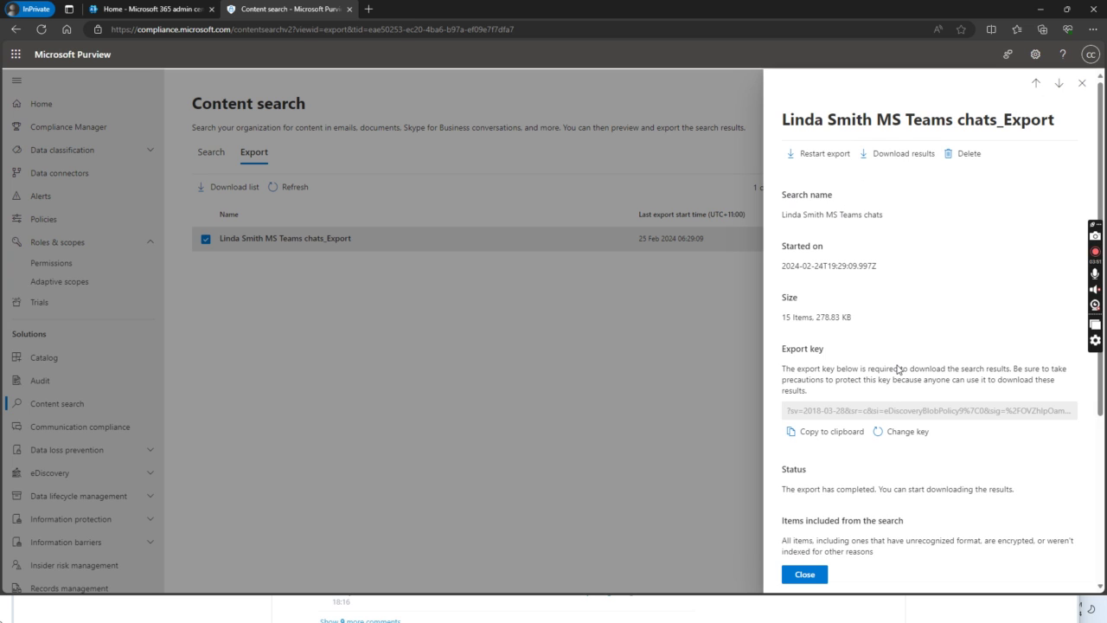
pyautogui.click(906, 156)
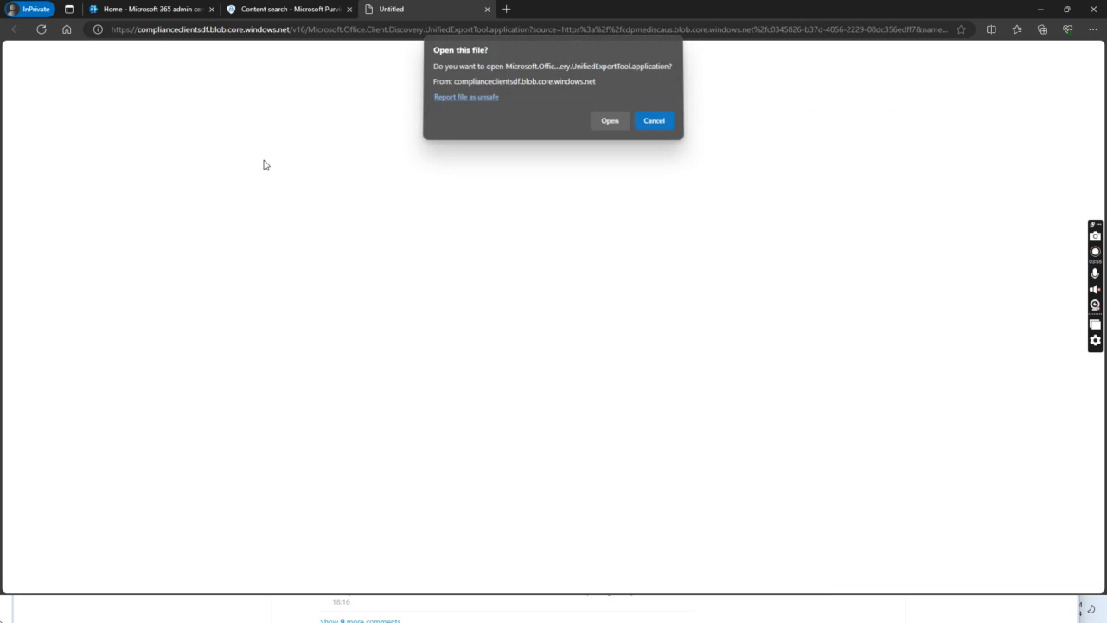
pyautogui.click(608, 123)
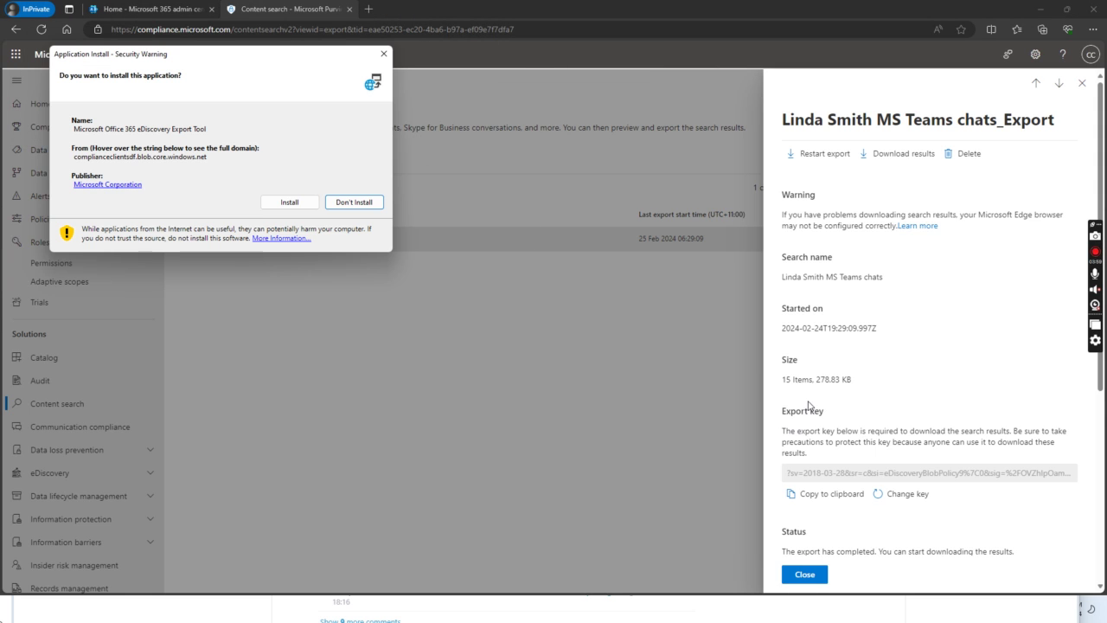
pyautogui.click(294, 203)
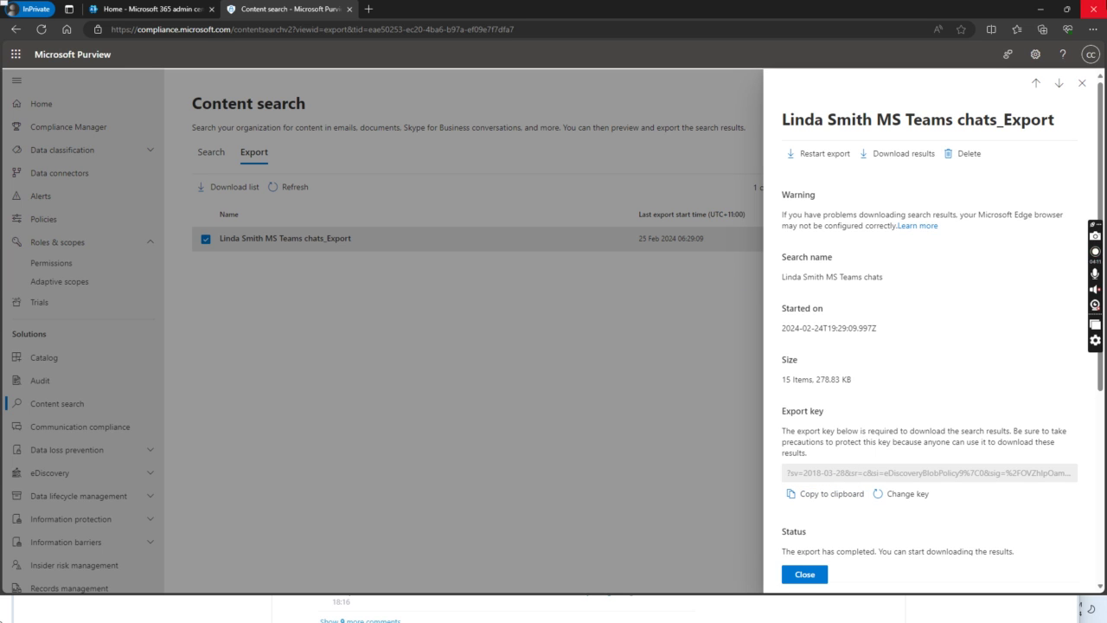
# Clear the windows covering the eDiscovery Export Tool and paste the export key into it
pyautogui.click(1041, 16)
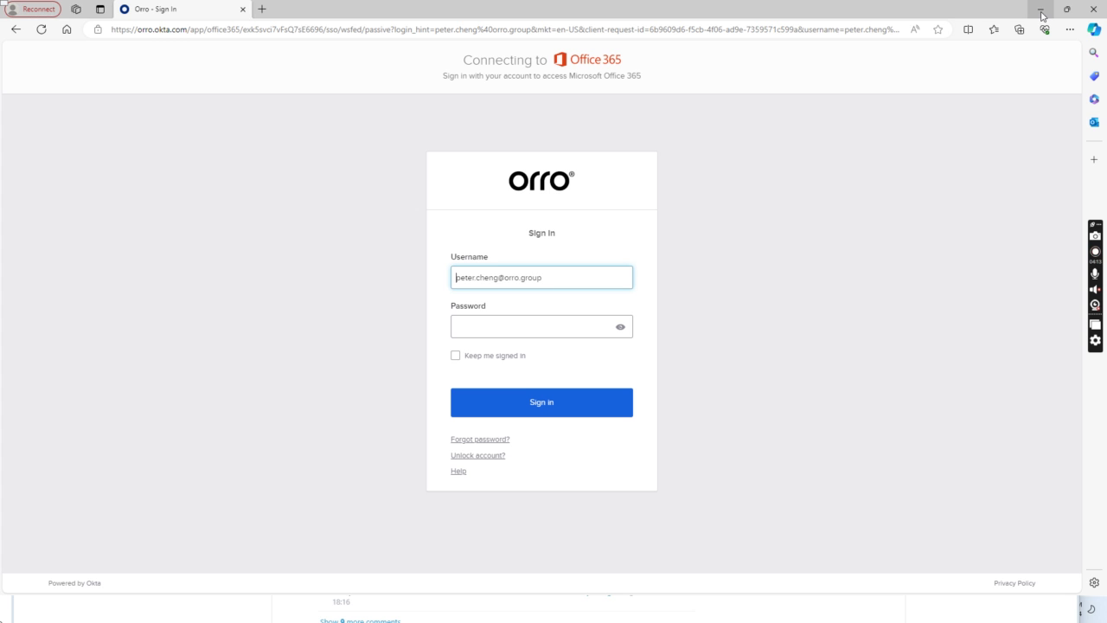
pyautogui.click(1041, 14)
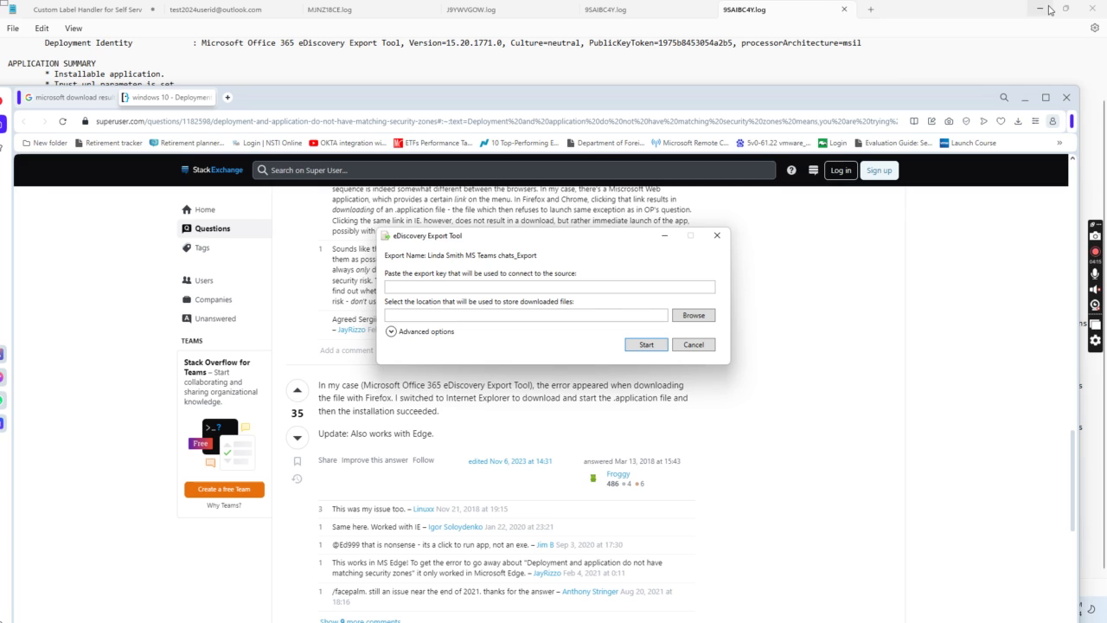
pyautogui.click(406, 289)
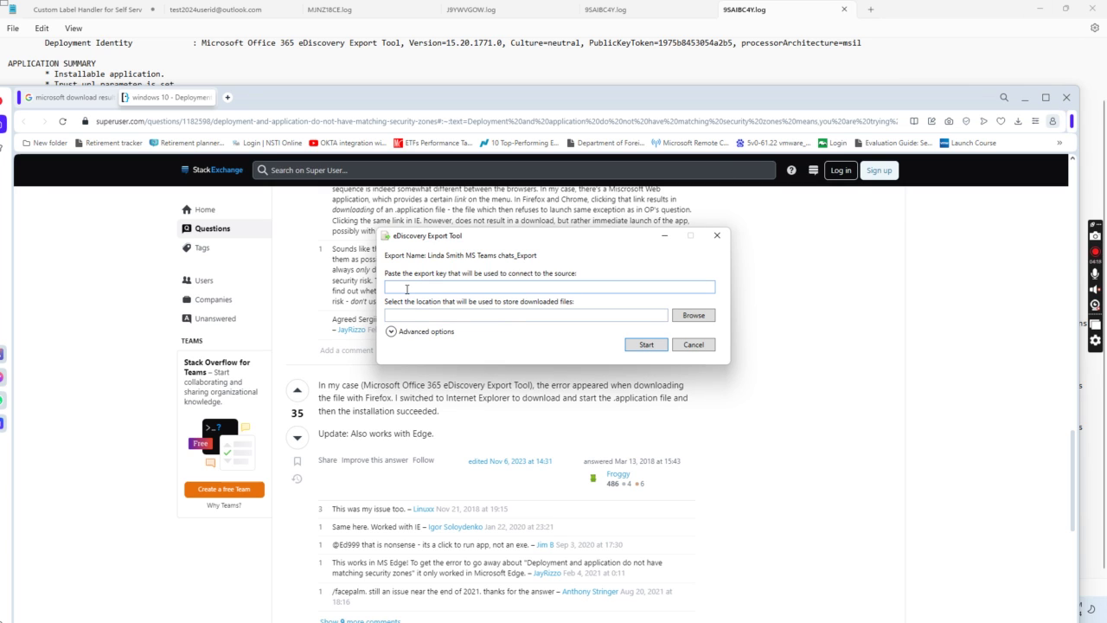
pyautogui.hotkey('ctrl', 'v')
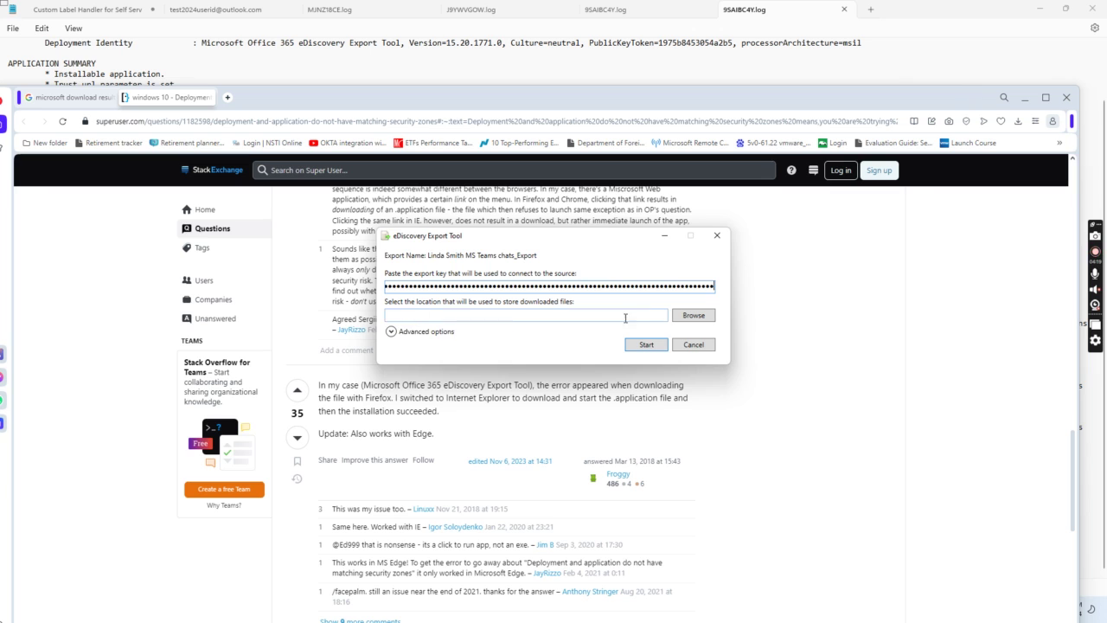
# Set the Downloads folder as the storage location, run the export download and close the tool
pyautogui.click(704, 318)
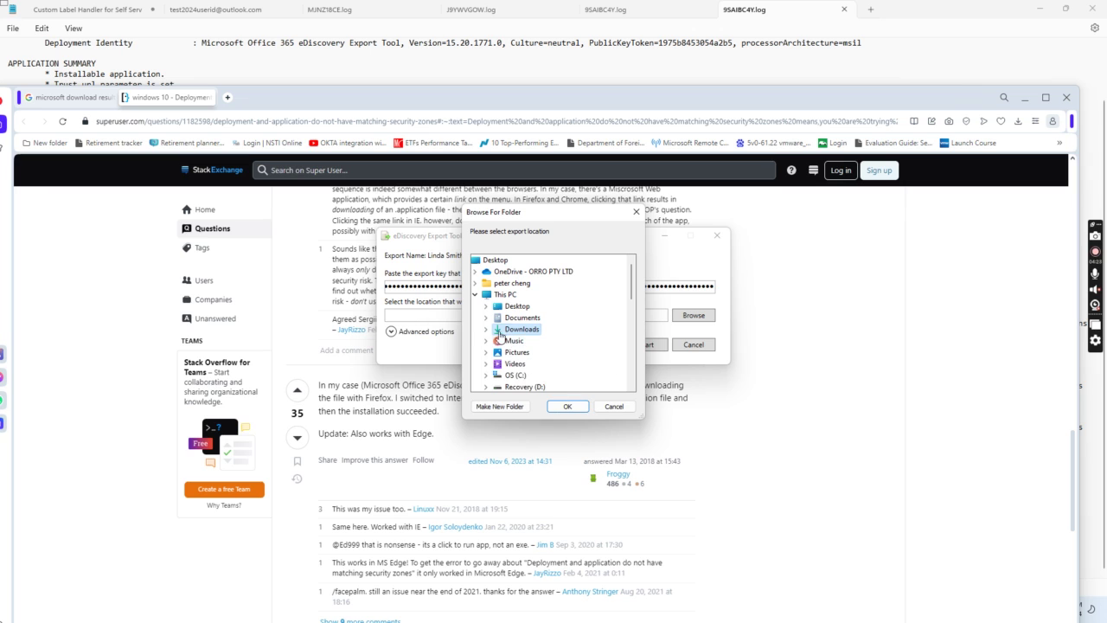
pyautogui.click(570, 406)
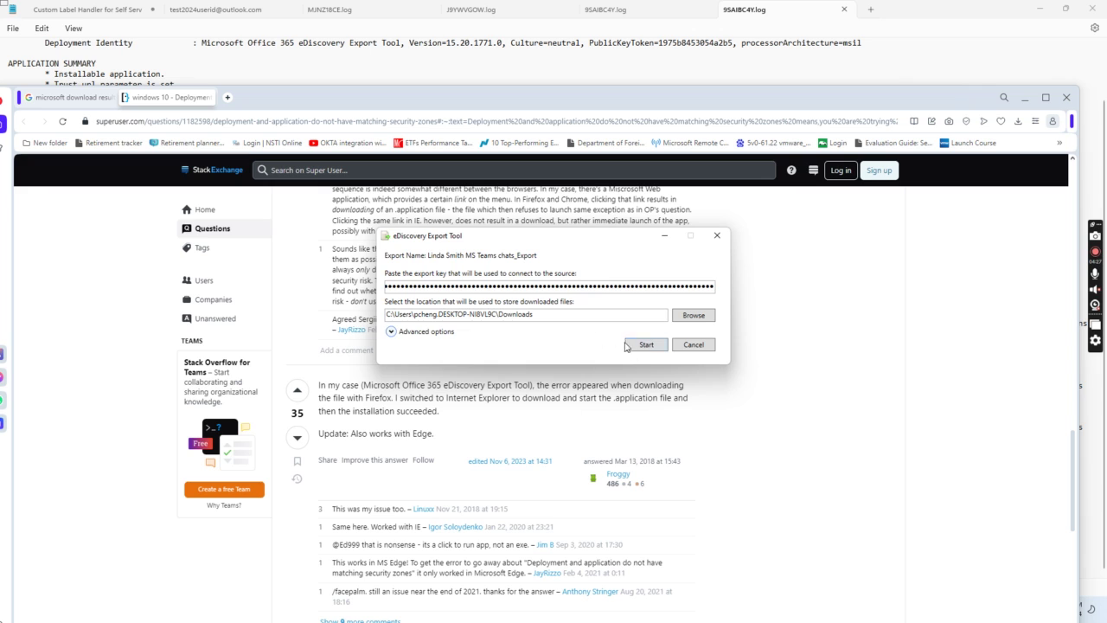
pyautogui.click(653, 348)
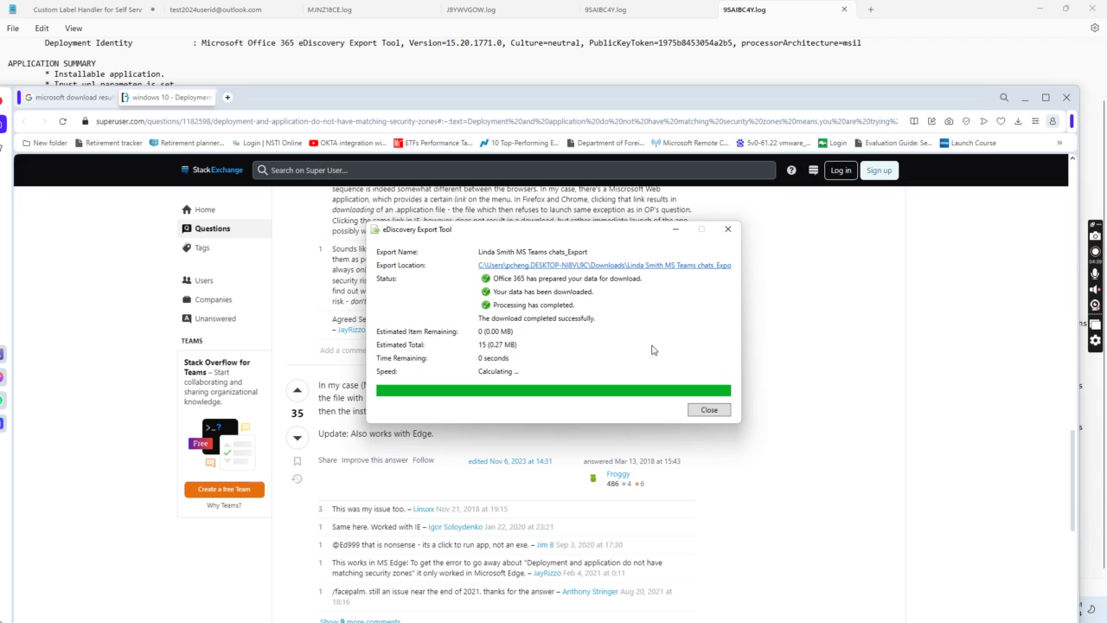
pyautogui.click(708, 410)
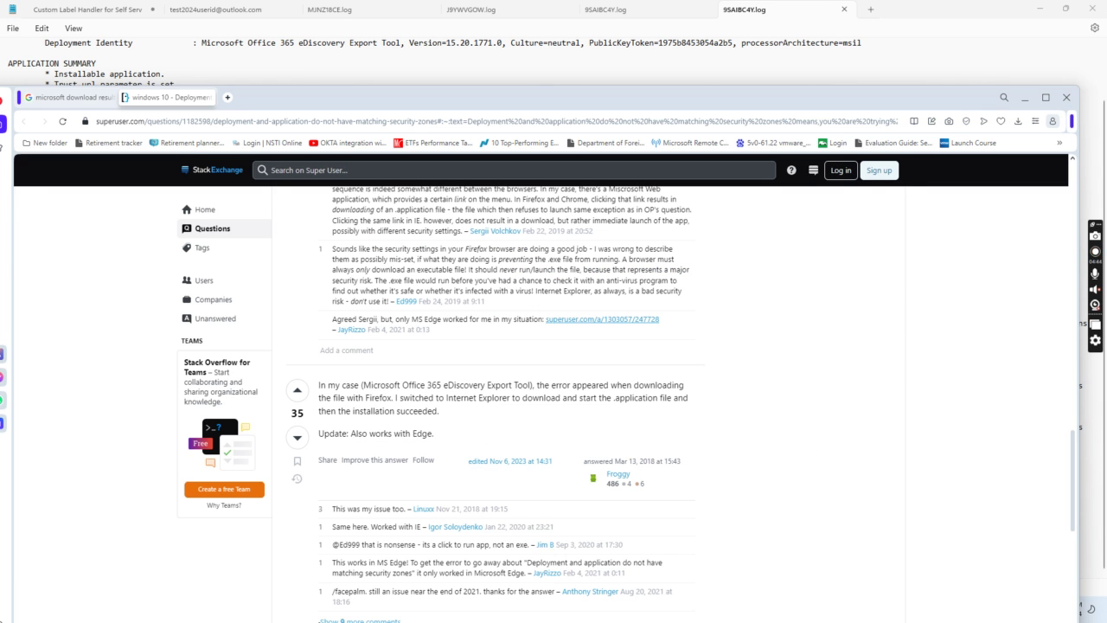
# Clear the desktop and open the Exchange folder within 02.25.2024-0644AM of the Teams chats export in Downloads
pyautogui.click(1040, 10)
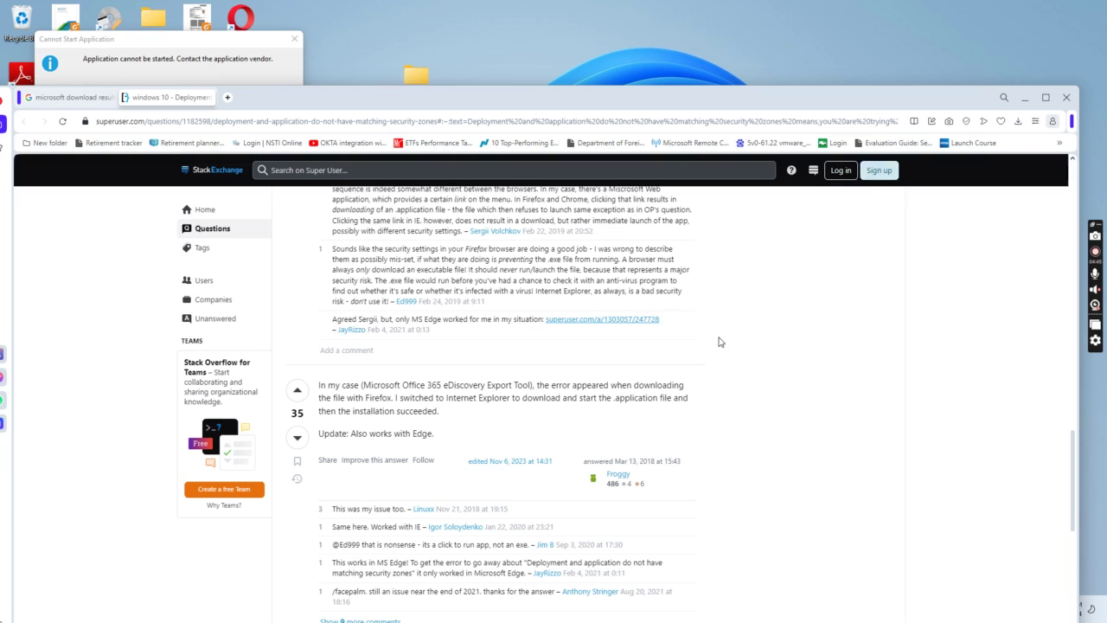
pyautogui.click(1025, 98)
pyautogui.moveTo(634, 390); pyautogui.dragTo(936, 300)
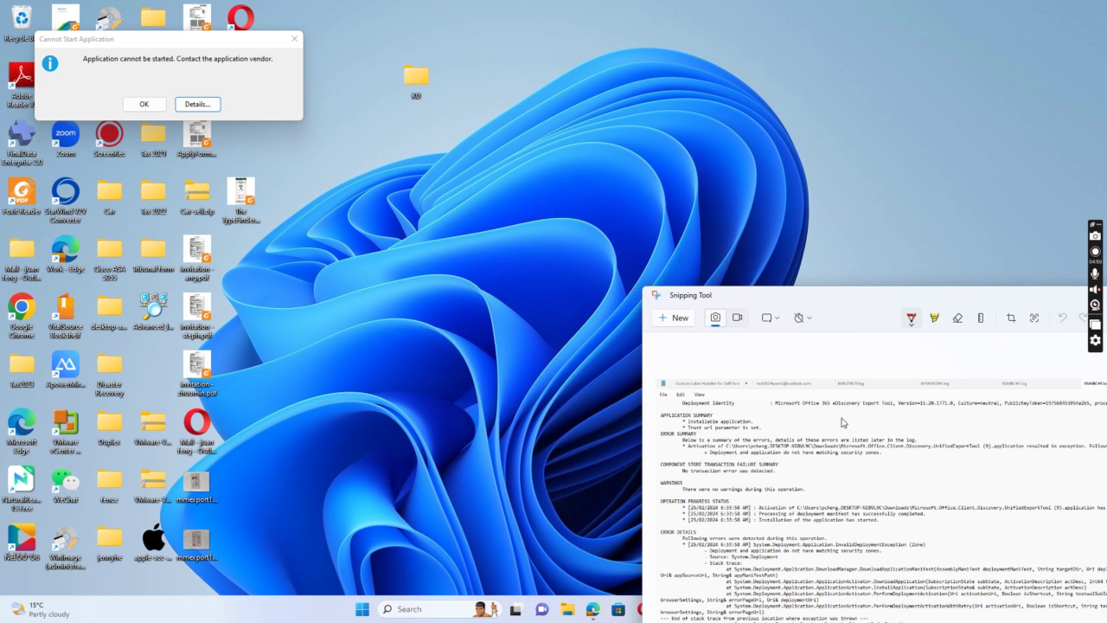
pyautogui.click(564, 616)
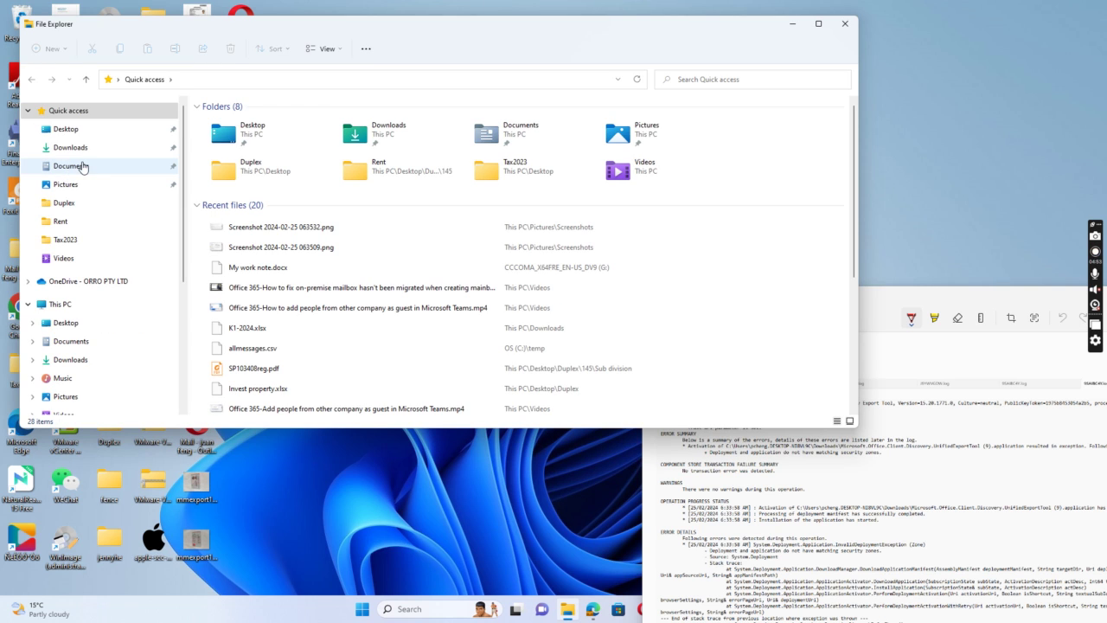
pyautogui.click(69, 147)
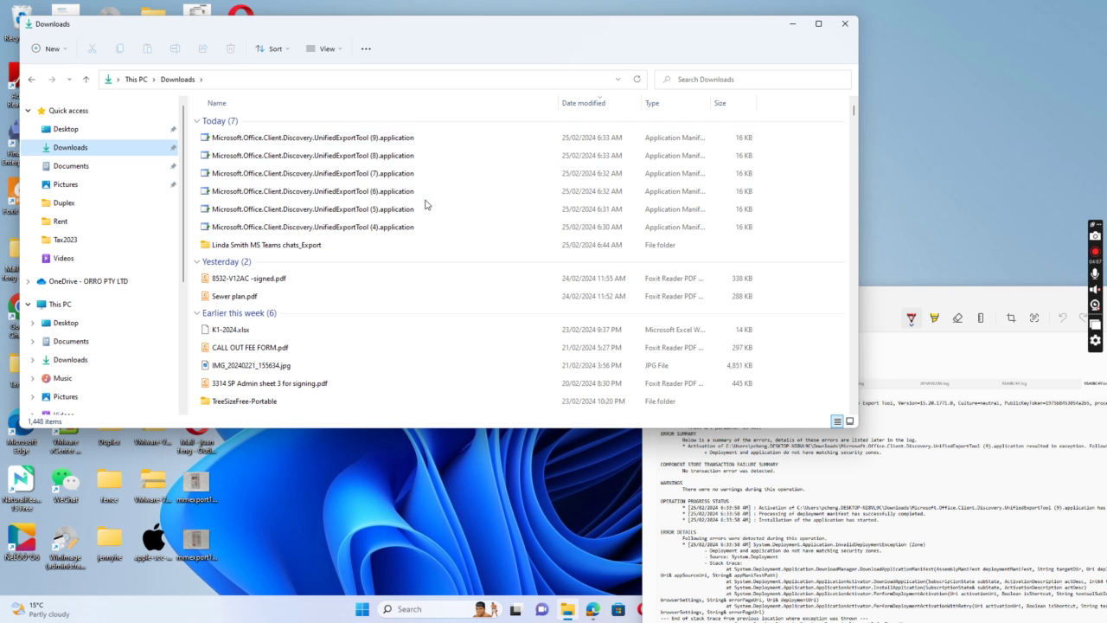
pyautogui.doubleClick(285, 248)
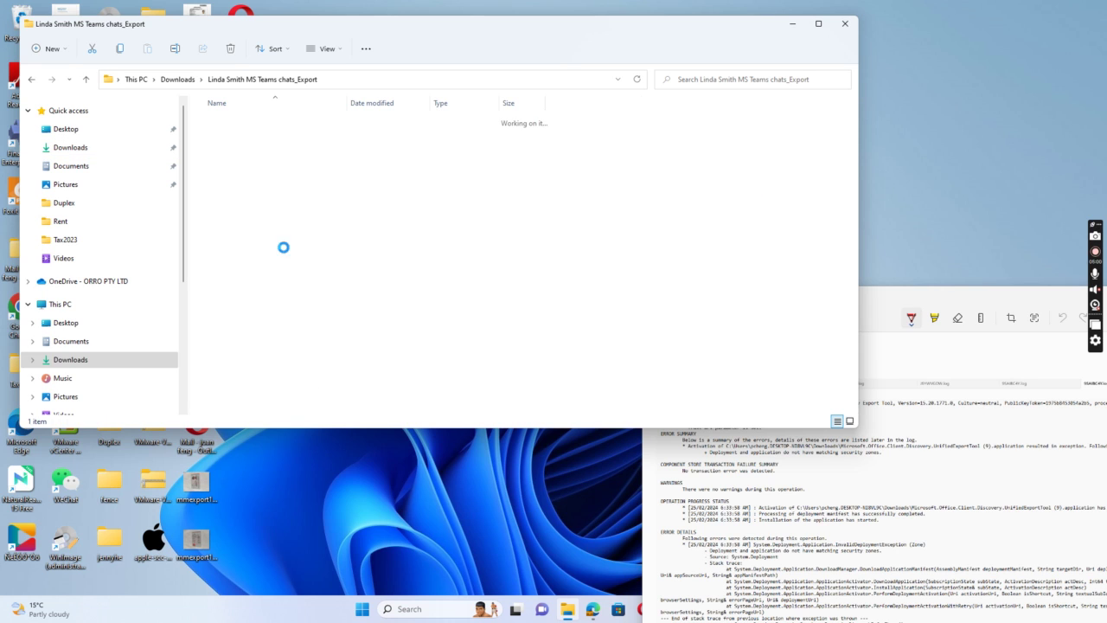
pyautogui.click(238, 122)
pyautogui.doubleClick(238, 122)
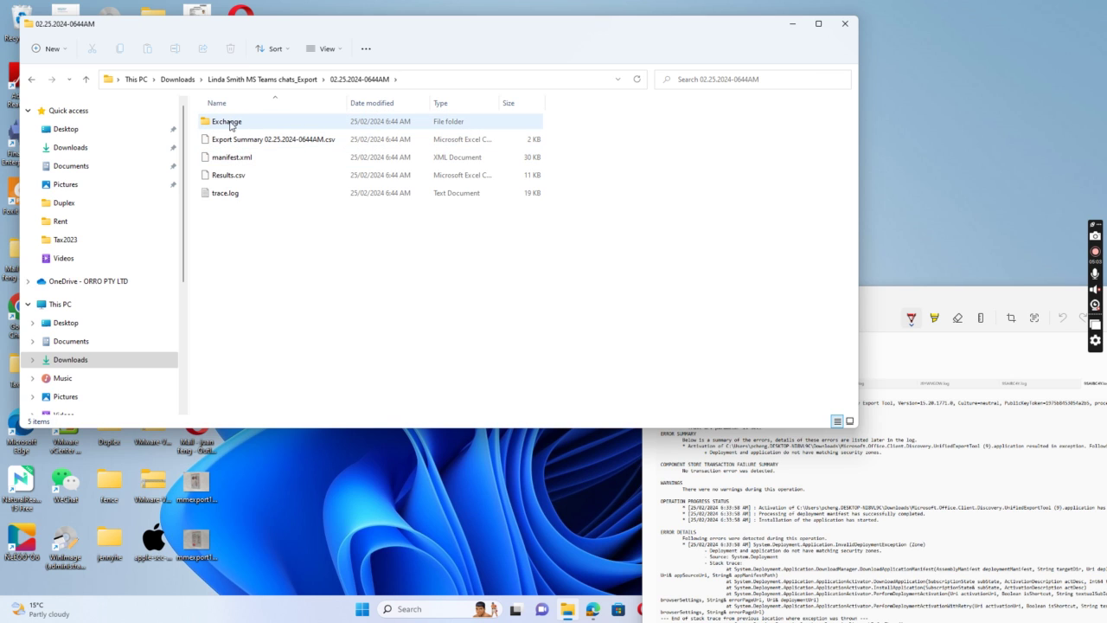
pyautogui.doubleClick(231, 126)
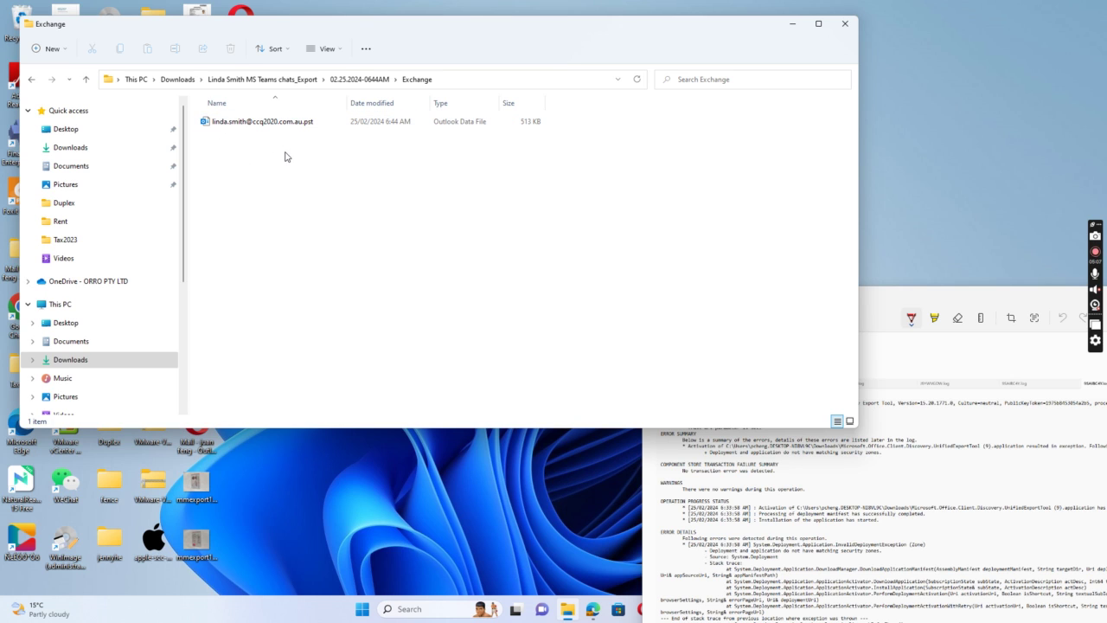
# Find and launch the classic Outlook desktop app
pyautogui.click(417, 611)
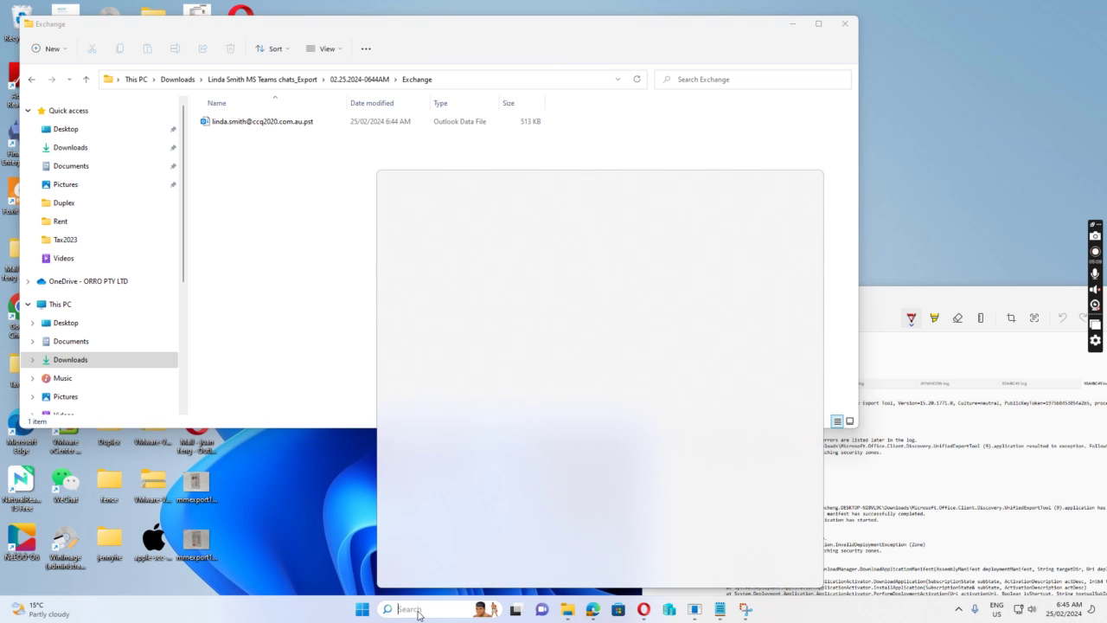
pyautogui.write('outlook')
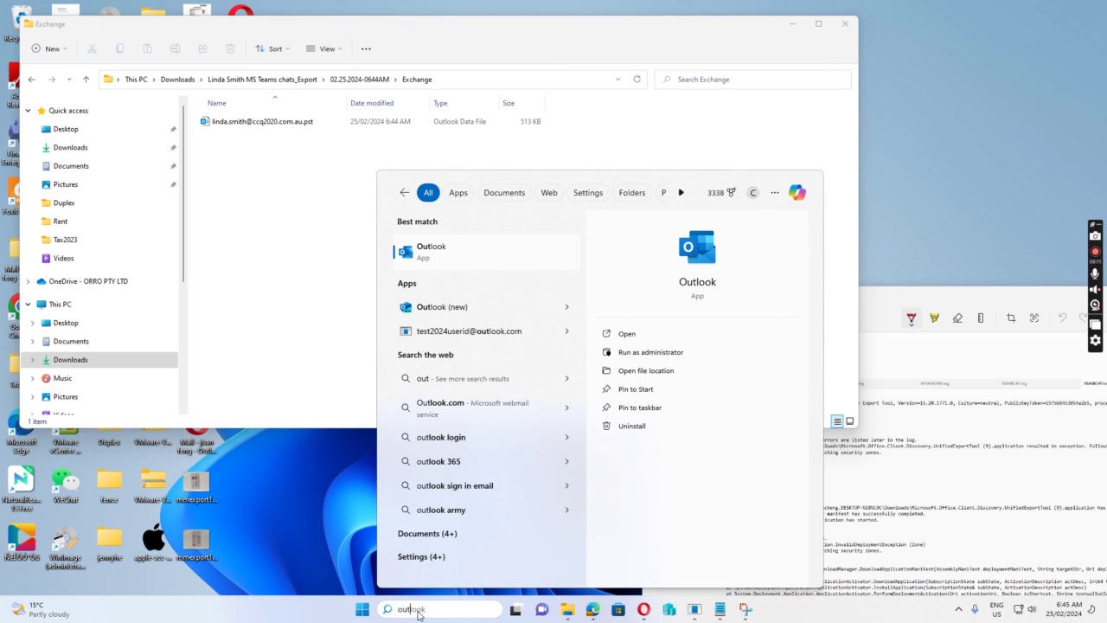
pyautogui.click(448, 250)
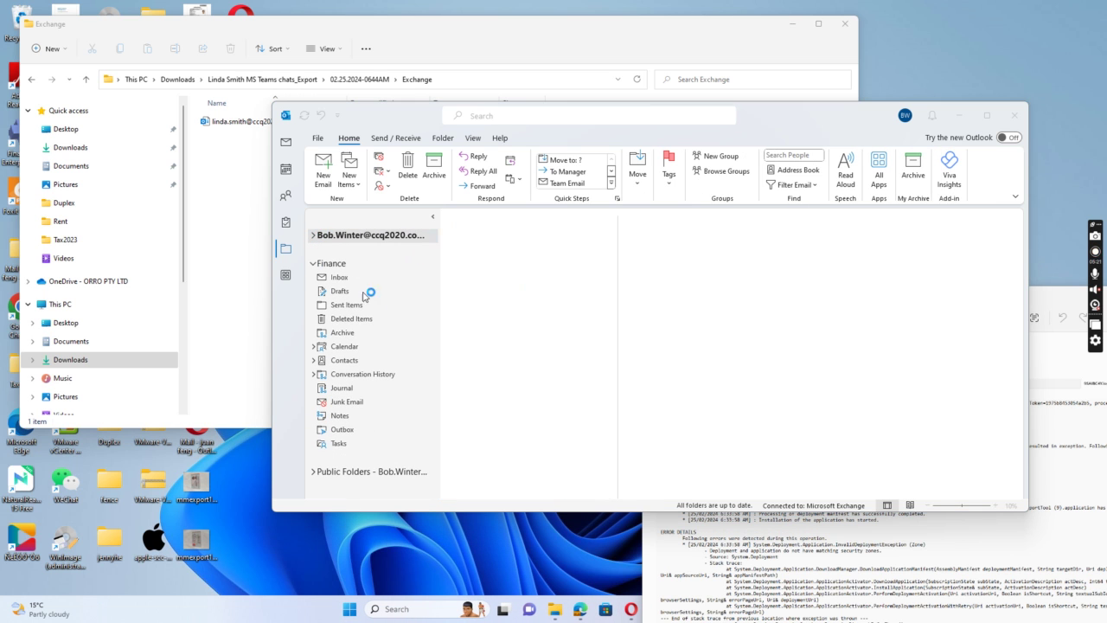
# Open the exported PST as an Outlook data file from the Exchange folder within 02.25.2024-0644AM of the Teams chats export in Downloads
pyautogui.click(319, 139)
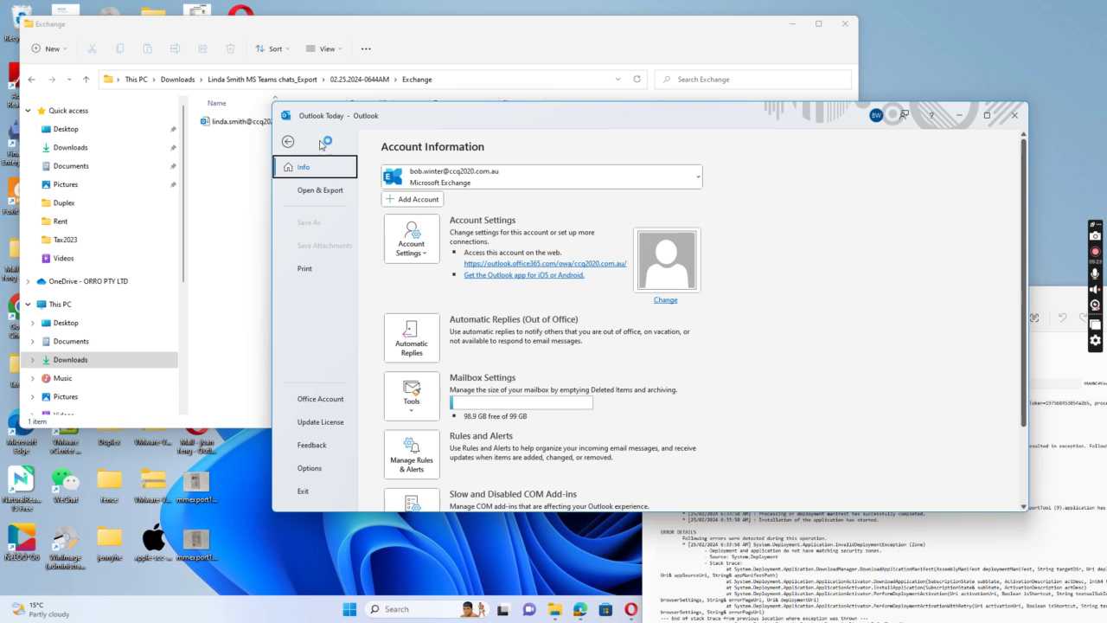
pyautogui.click(332, 192)
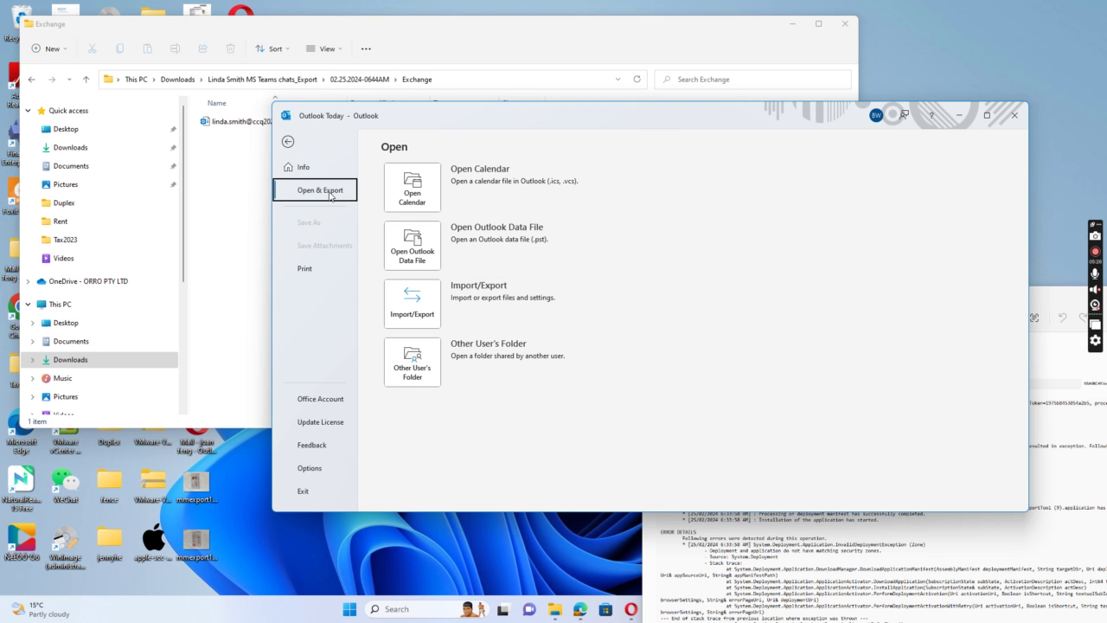
pyautogui.click(424, 252)
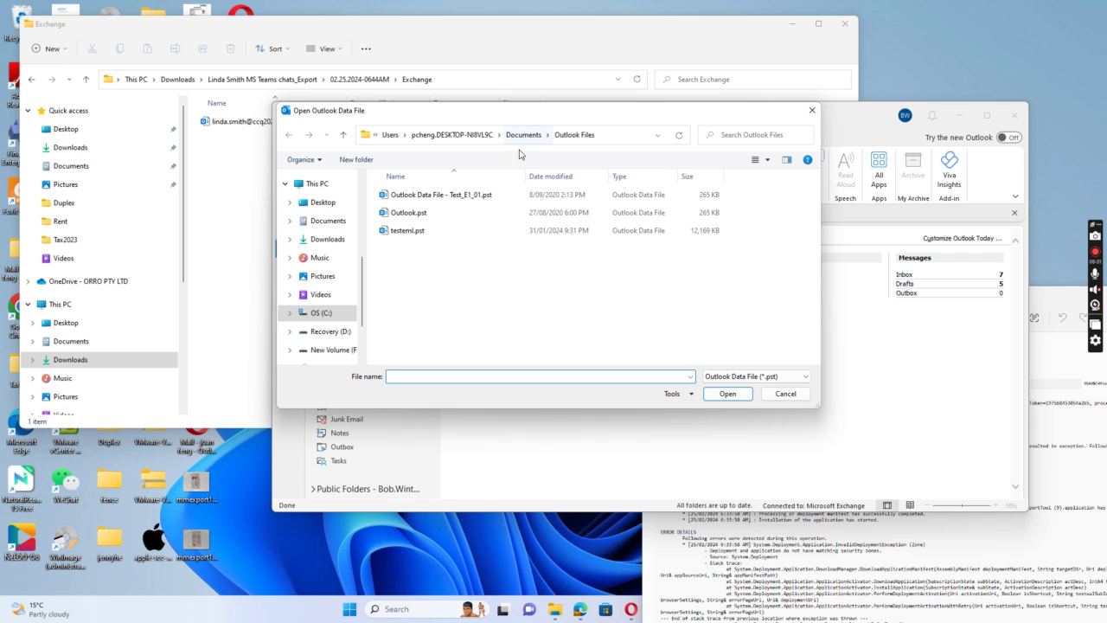
pyautogui.click(329, 239)
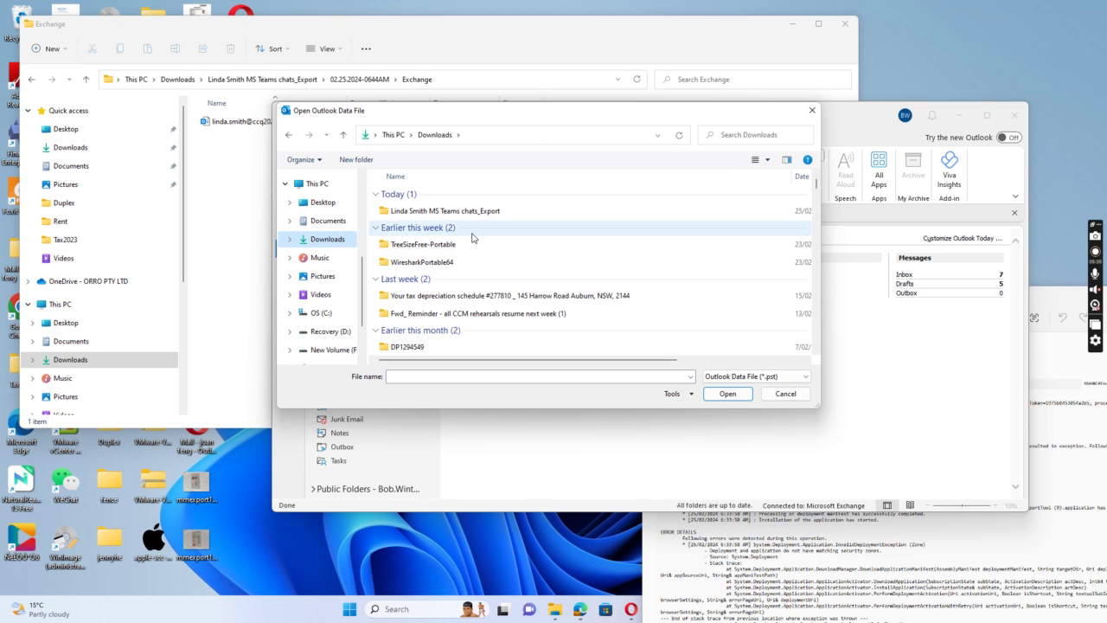
pyautogui.doubleClick(457, 216)
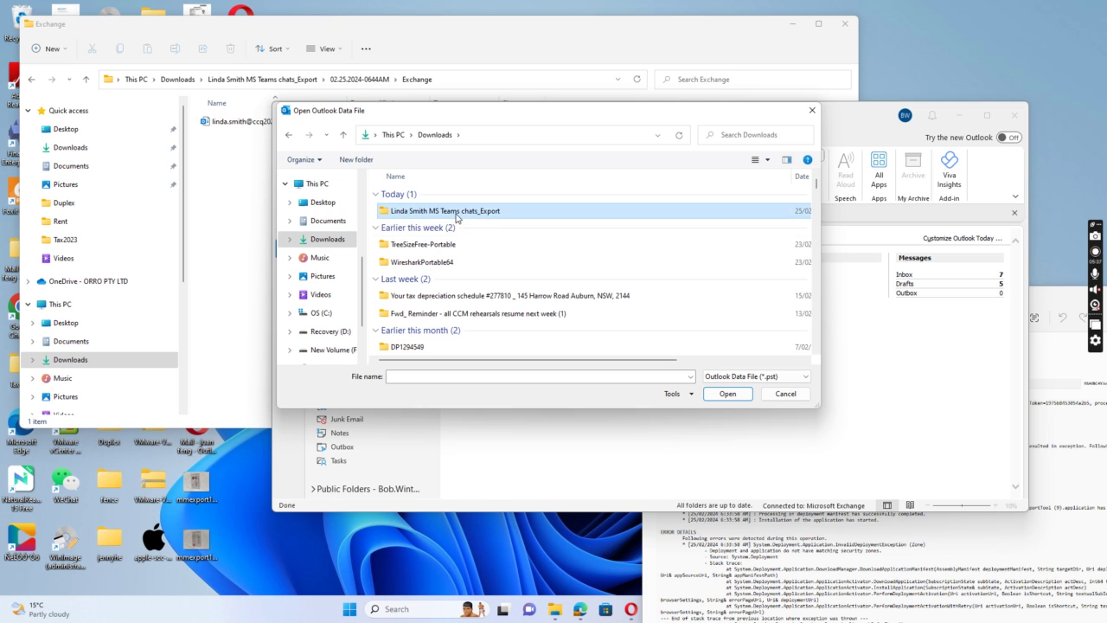
pyautogui.doubleClick(427, 197)
pyautogui.doubleClick(417, 197)
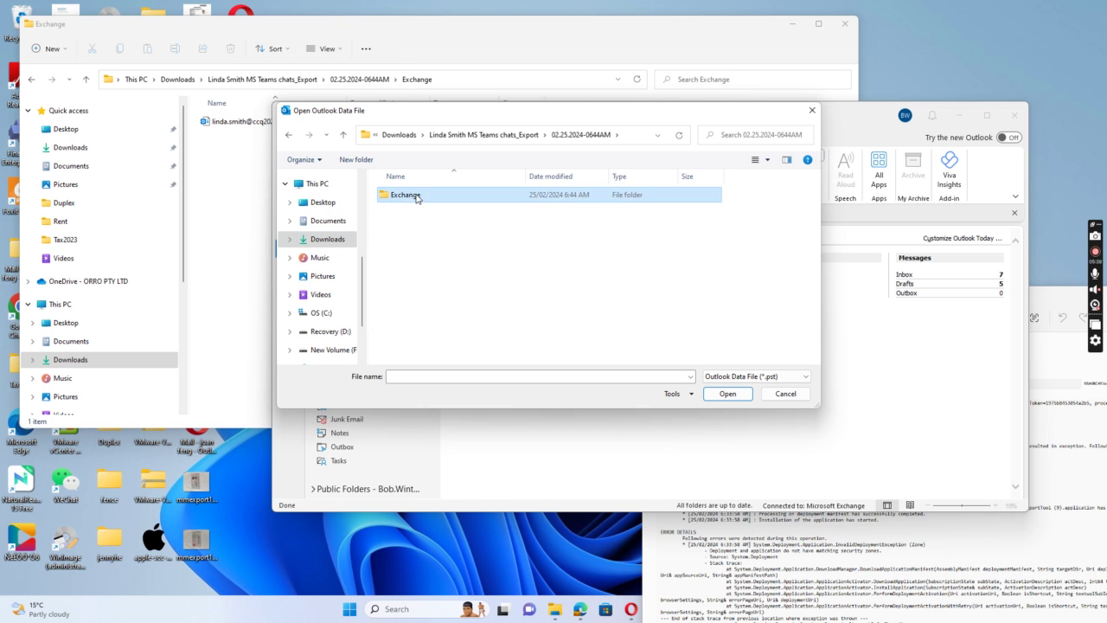
pyautogui.click(432, 197)
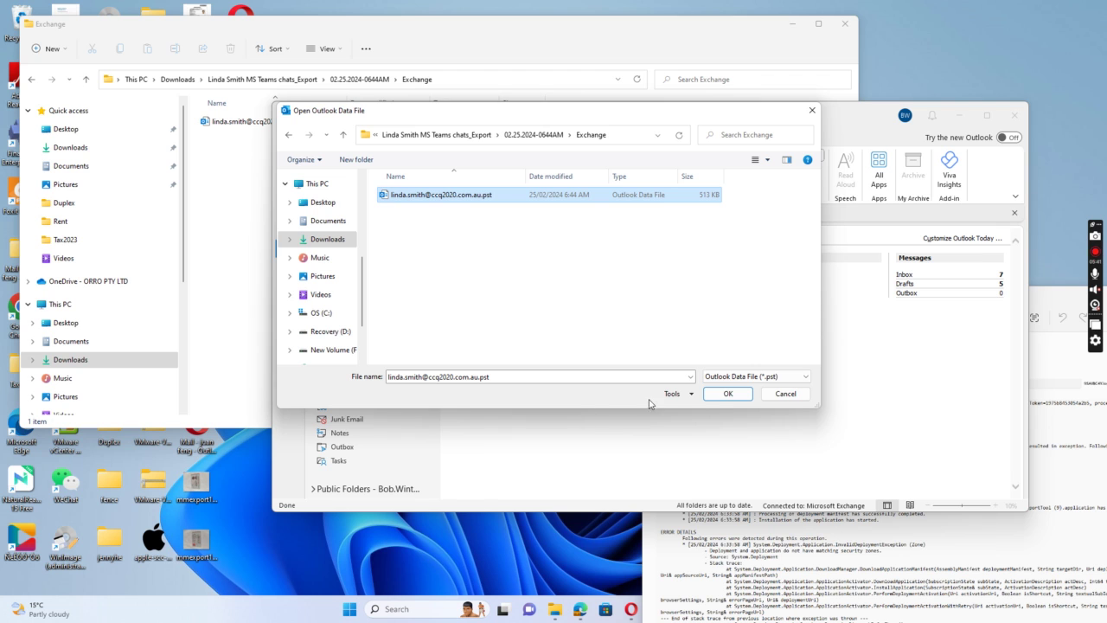
pyautogui.click(727, 394)
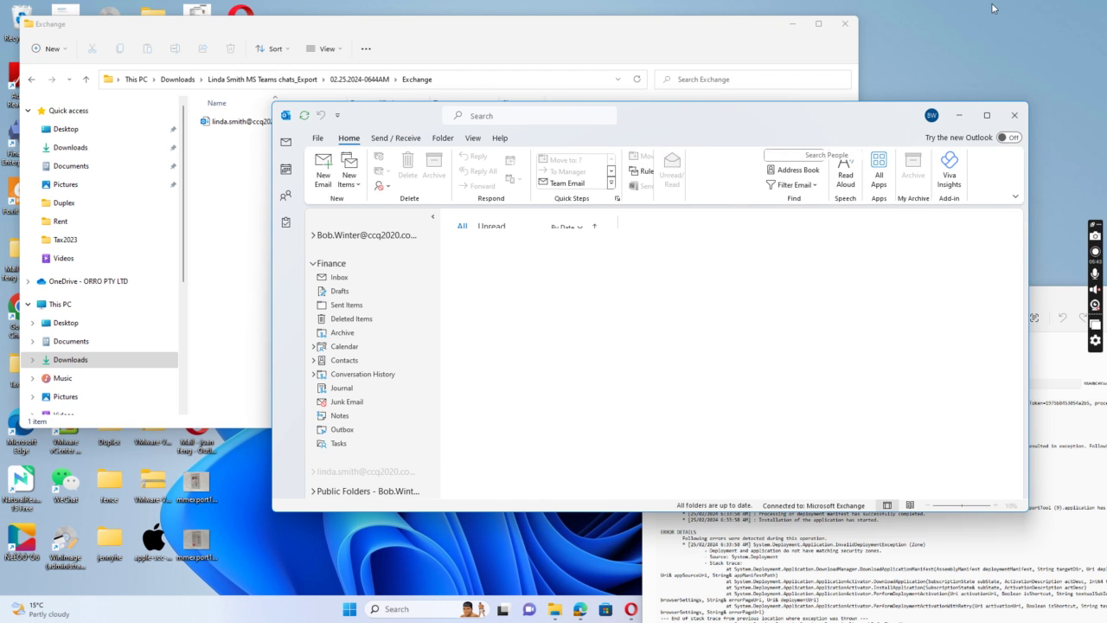
# Maximize Outlook, expand the imported data file's mailbox folders and open the TeamsMessagesData folder
pyautogui.click(985, 116)
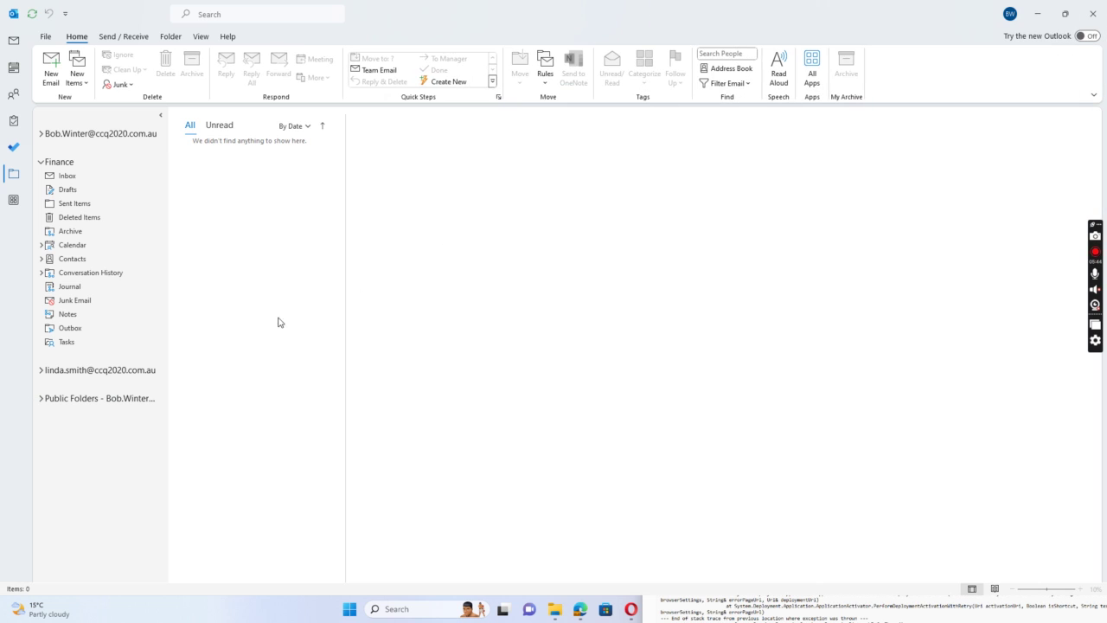
pyautogui.click(41, 372)
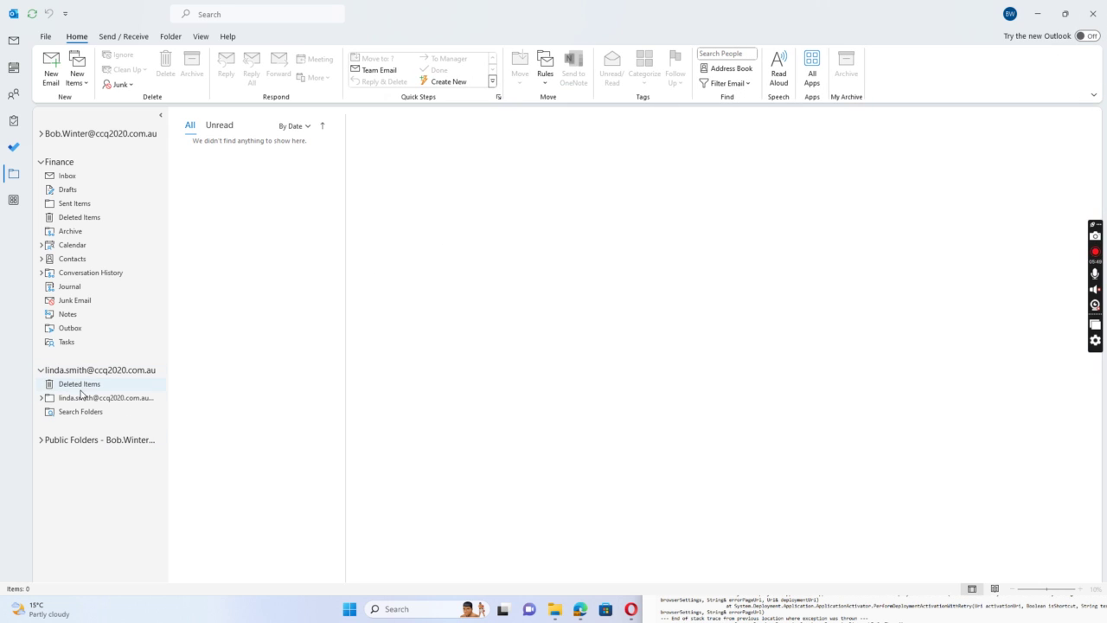
pyautogui.click(42, 399)
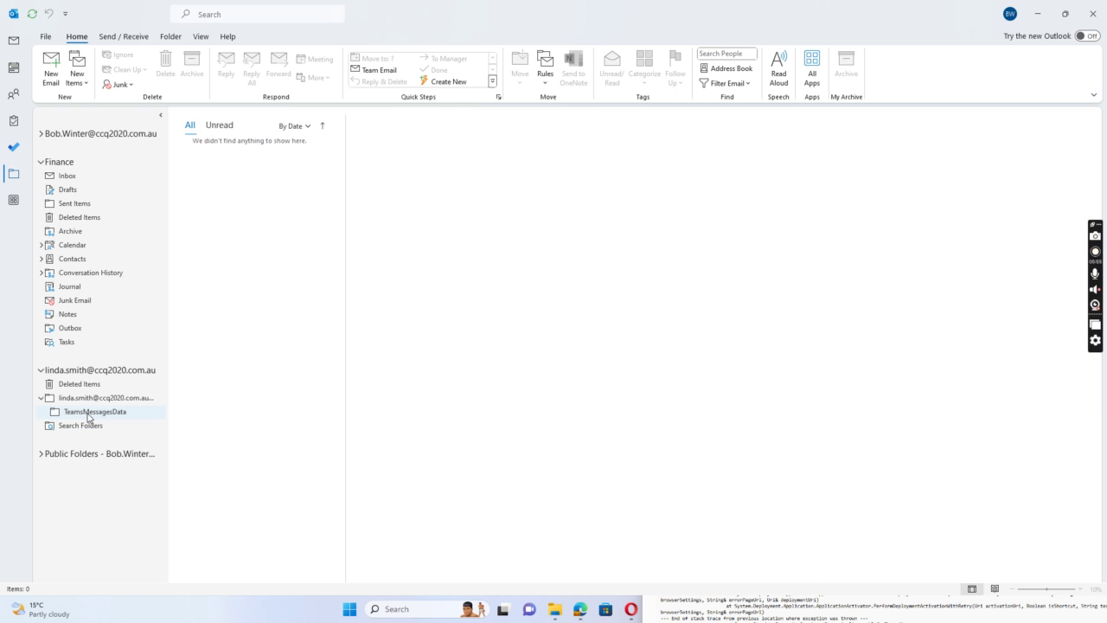
pyautogui.click(87, 415)
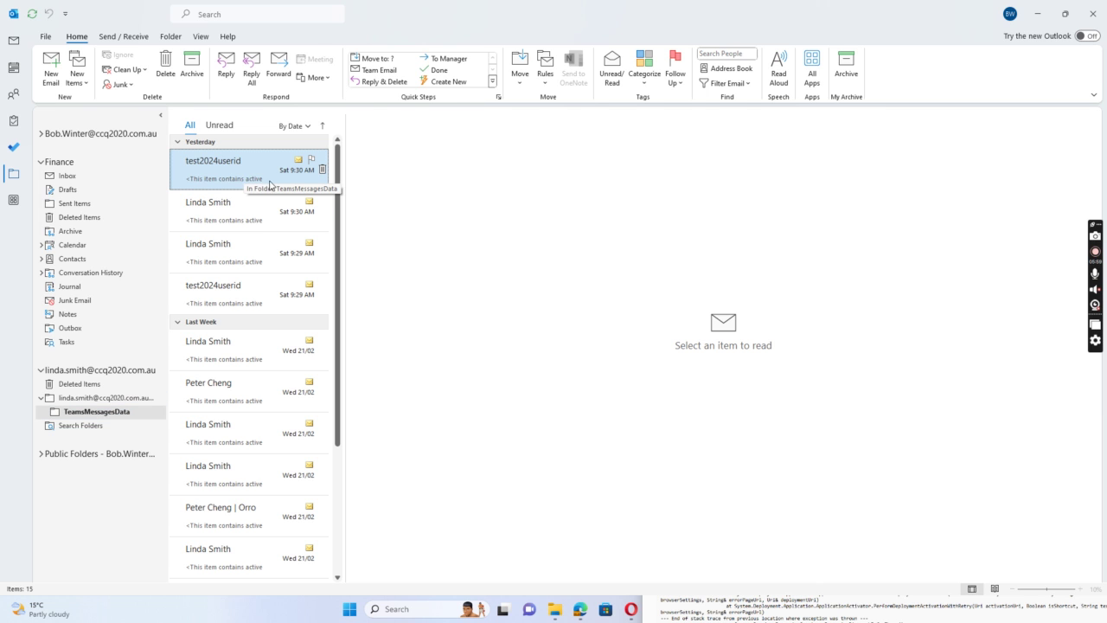
# Read through the Teams chat messages in TeamsMessagesData one by one, checking each message's sender, recipients, time and text
pyautogui.click(216, 176)
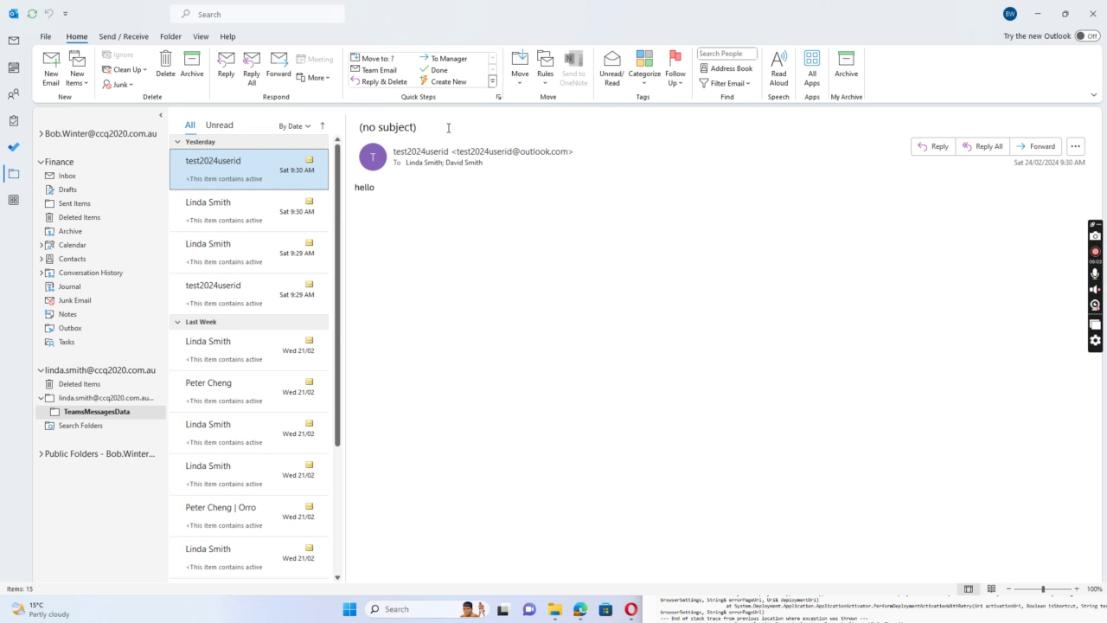
pyautogui.click(217, 209)
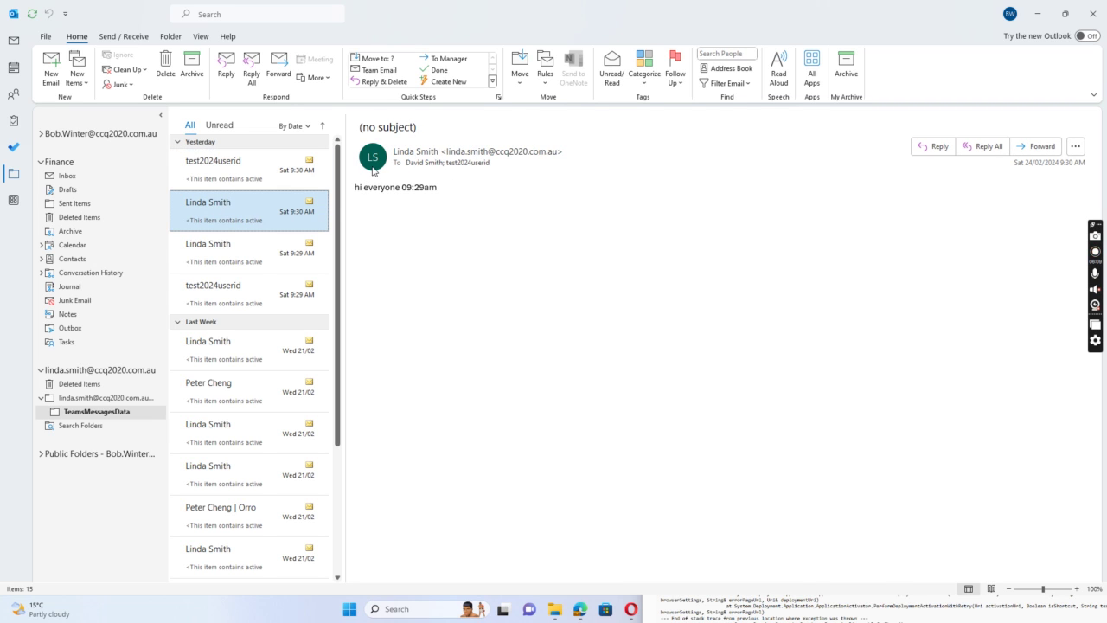
pyautogui.click(212, 251)
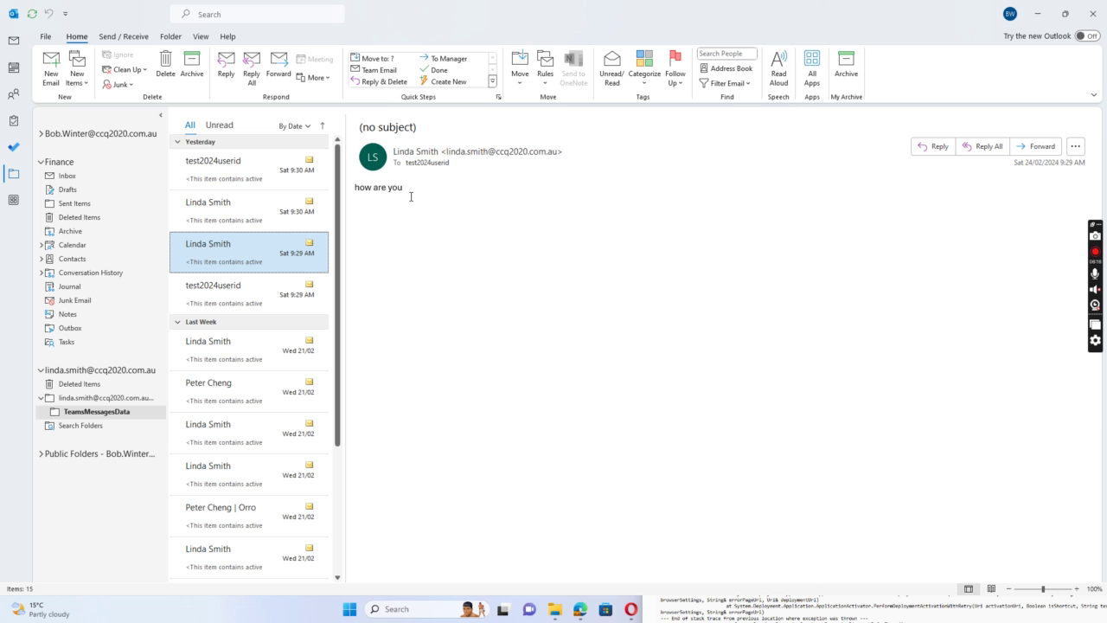
pyautogui.click(261, 292)
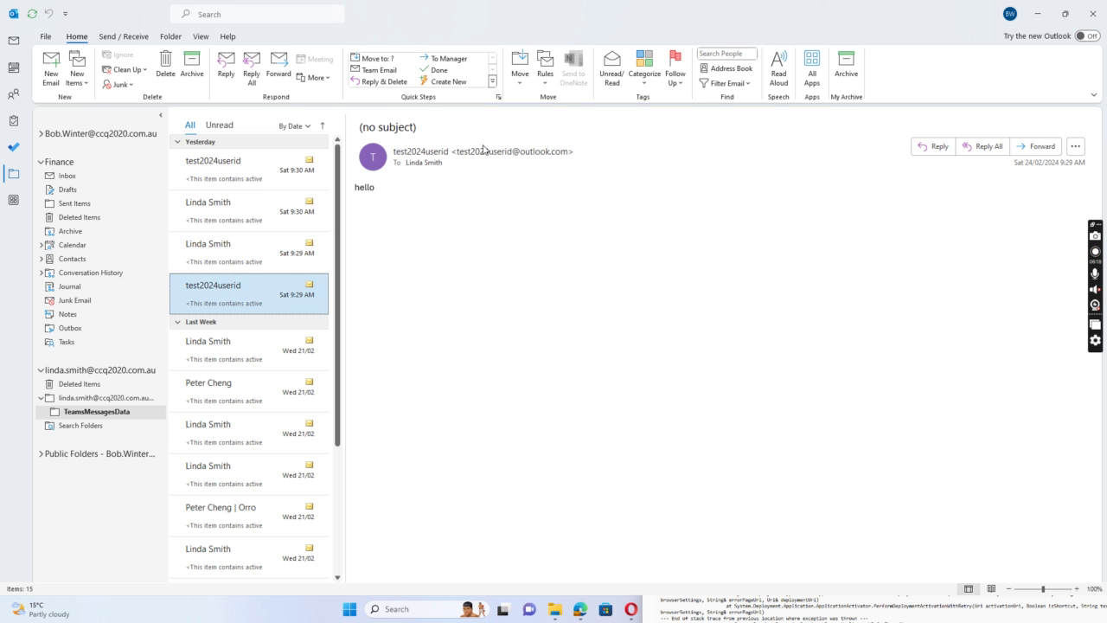
pyautogui.click(221, 347)
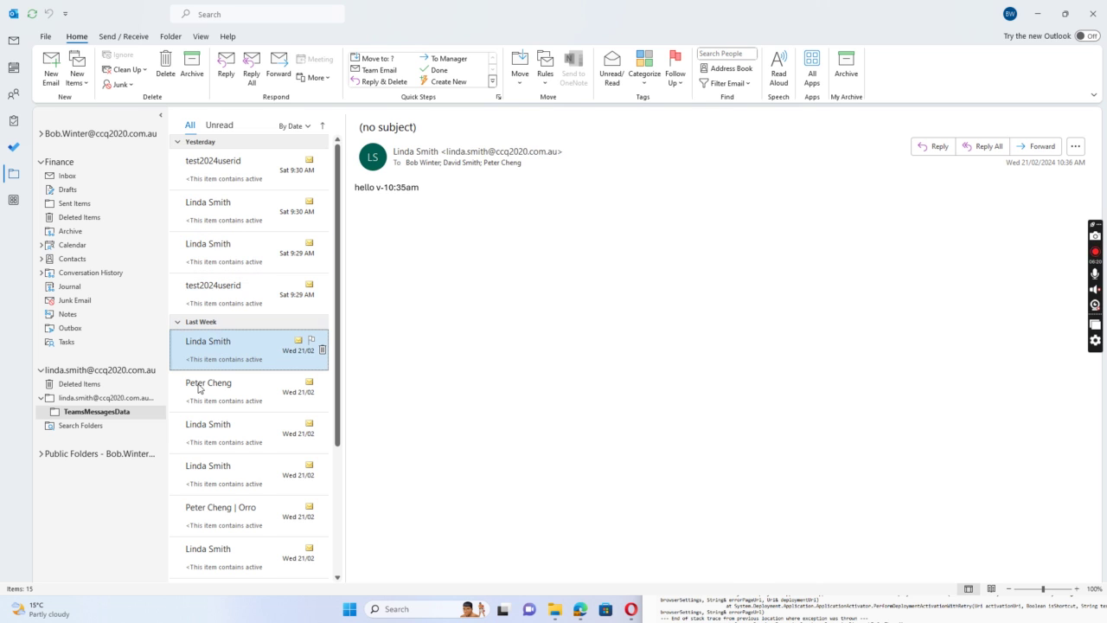
pyautogui.click(212, 390)
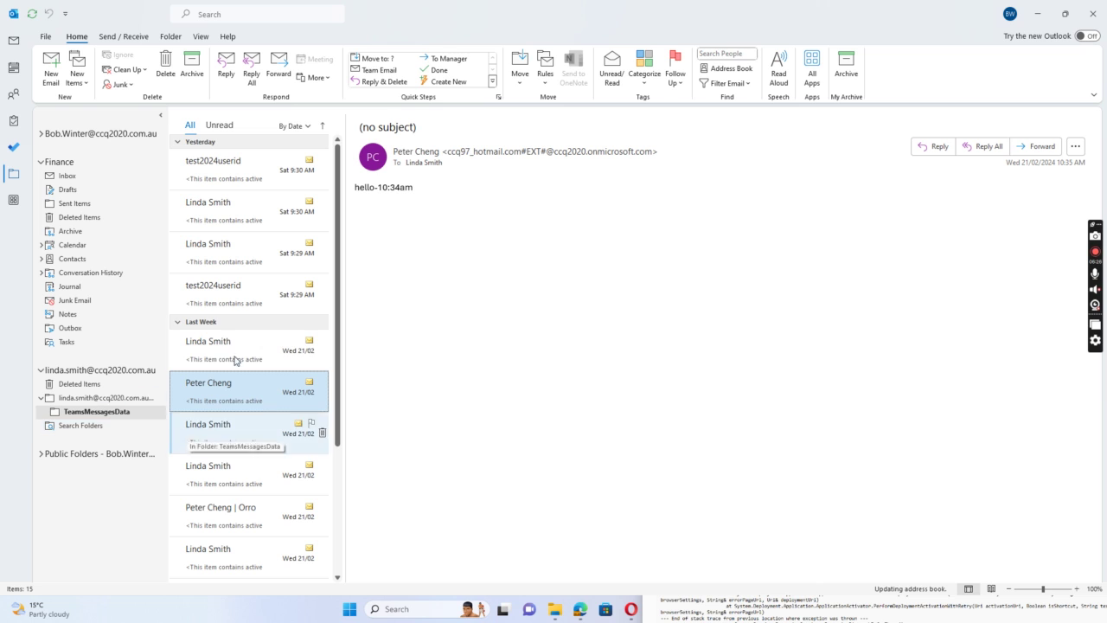
pyautogui.click(213, 432)
pyautogui.click(212, 474)
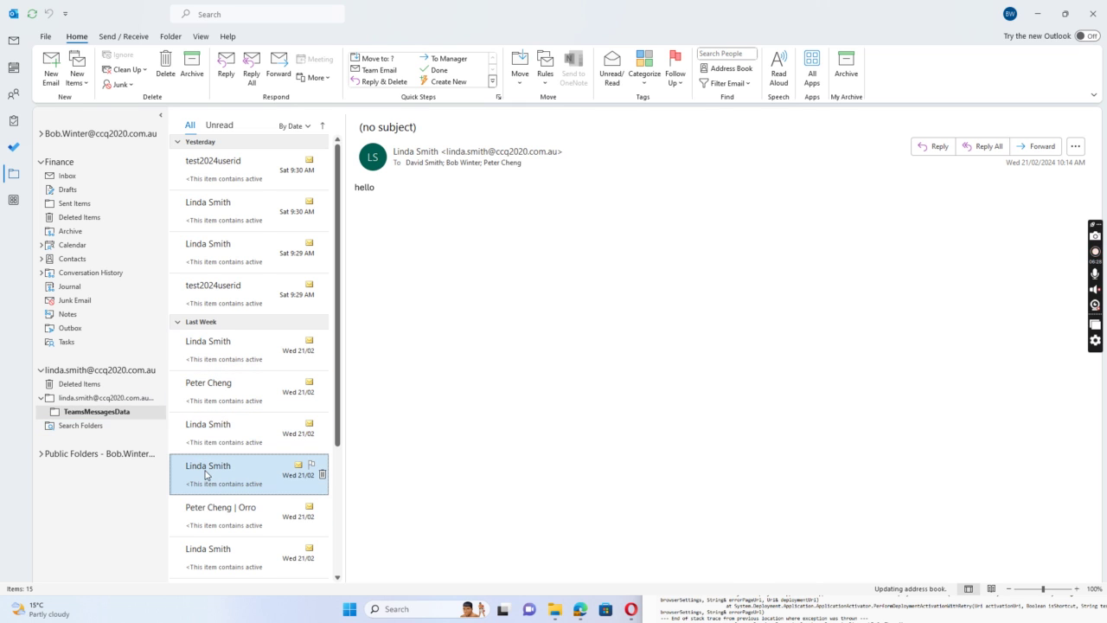
pyautogui.scroll(-2, 194, 458)
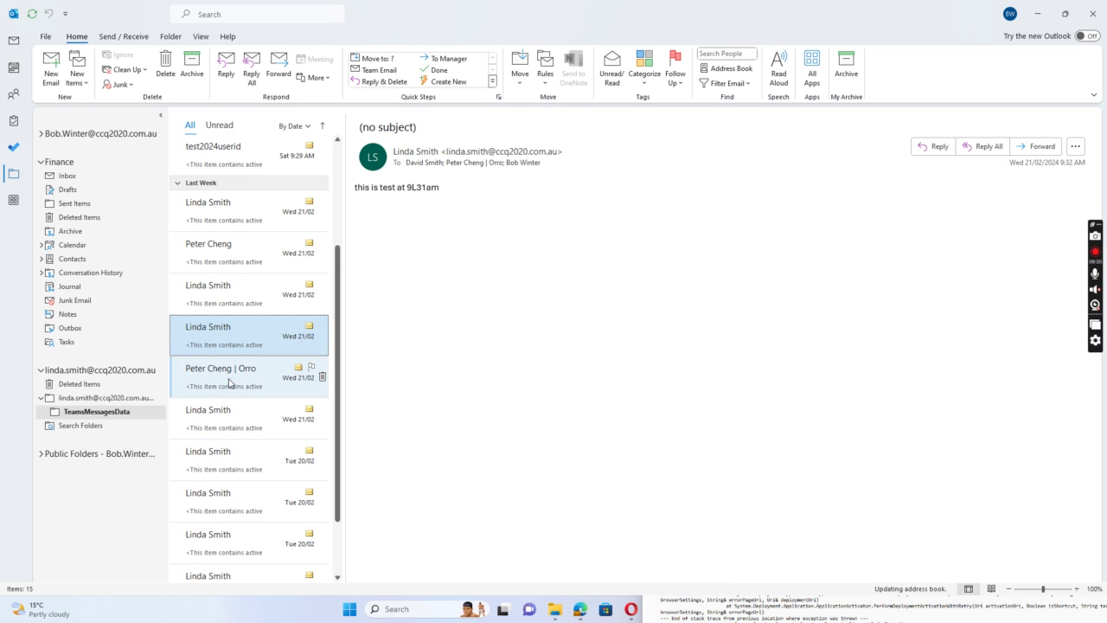
pyautogui.click(229, 383)
pyautogui.click(214, 424)
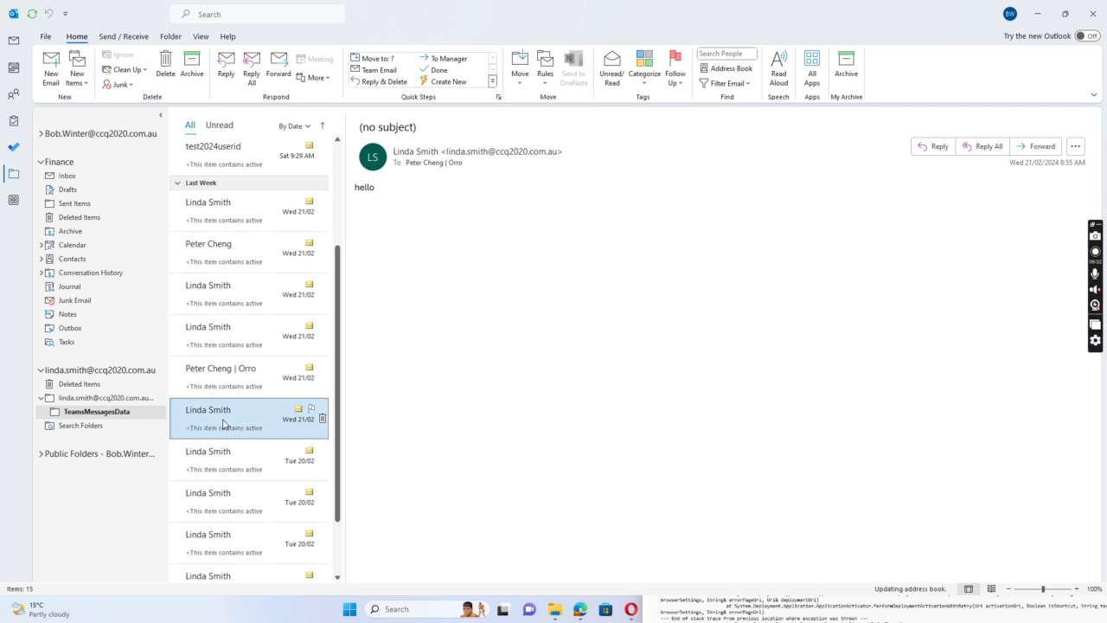
pyautogui.click(202, 451)
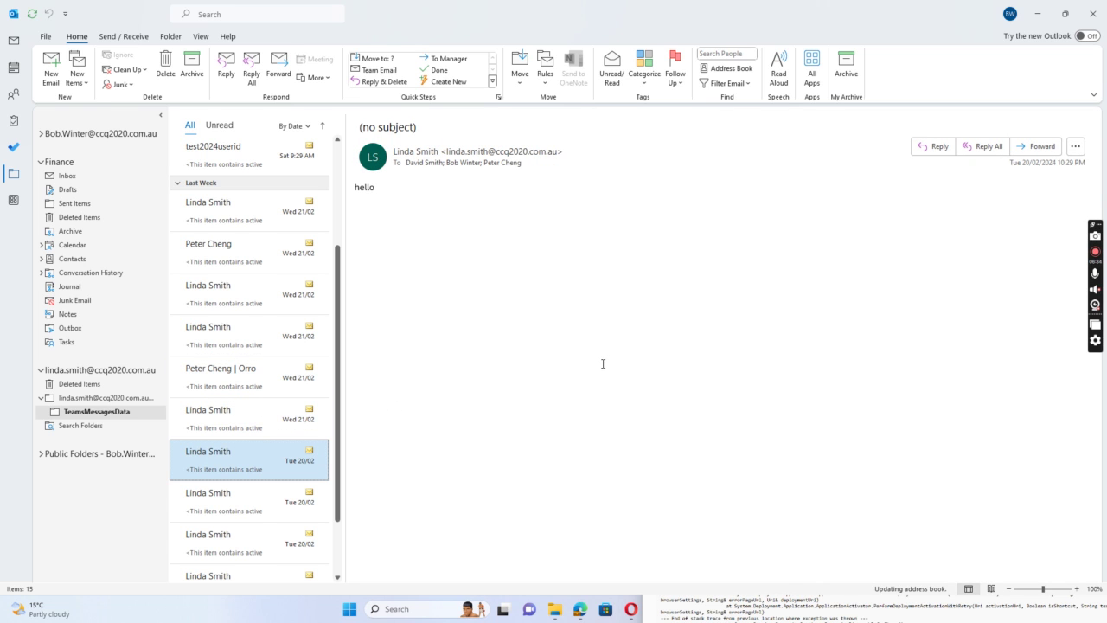